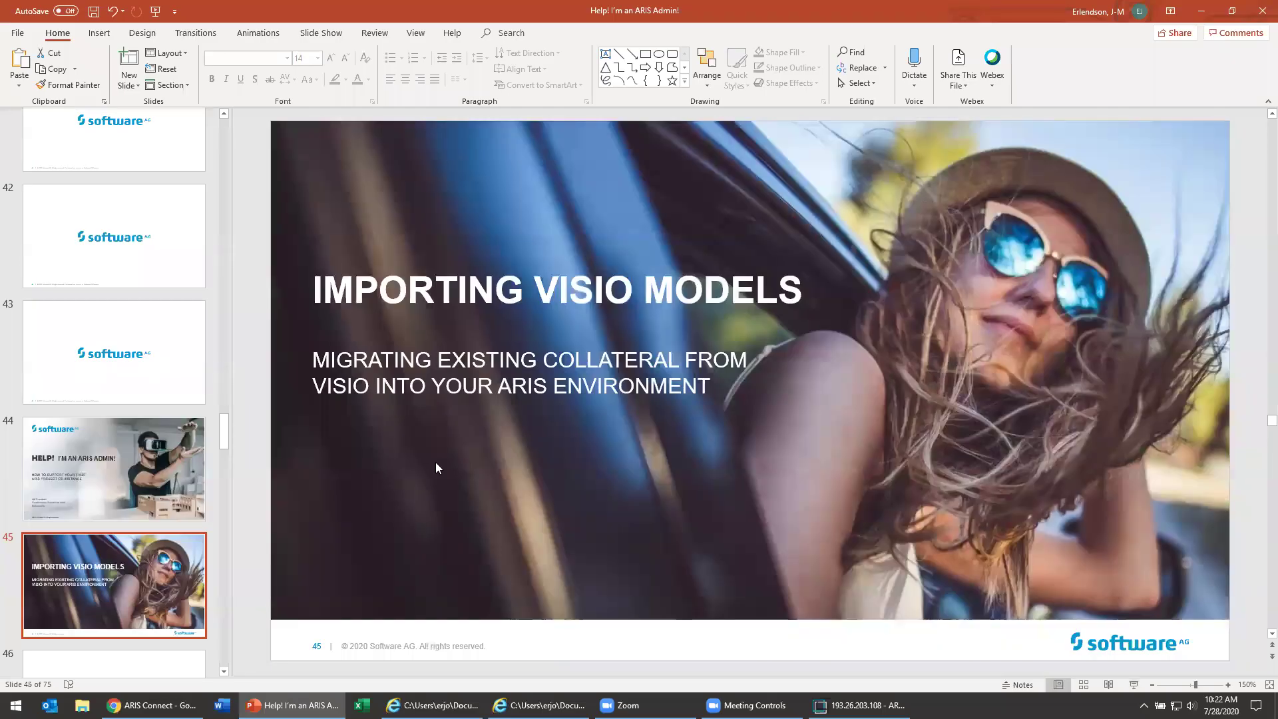
- Present the 'Importing Visio Models' slide, then bring up the Simple Process.vdx diagram
{"action": "left_click", "coordinate": [435, 705]}
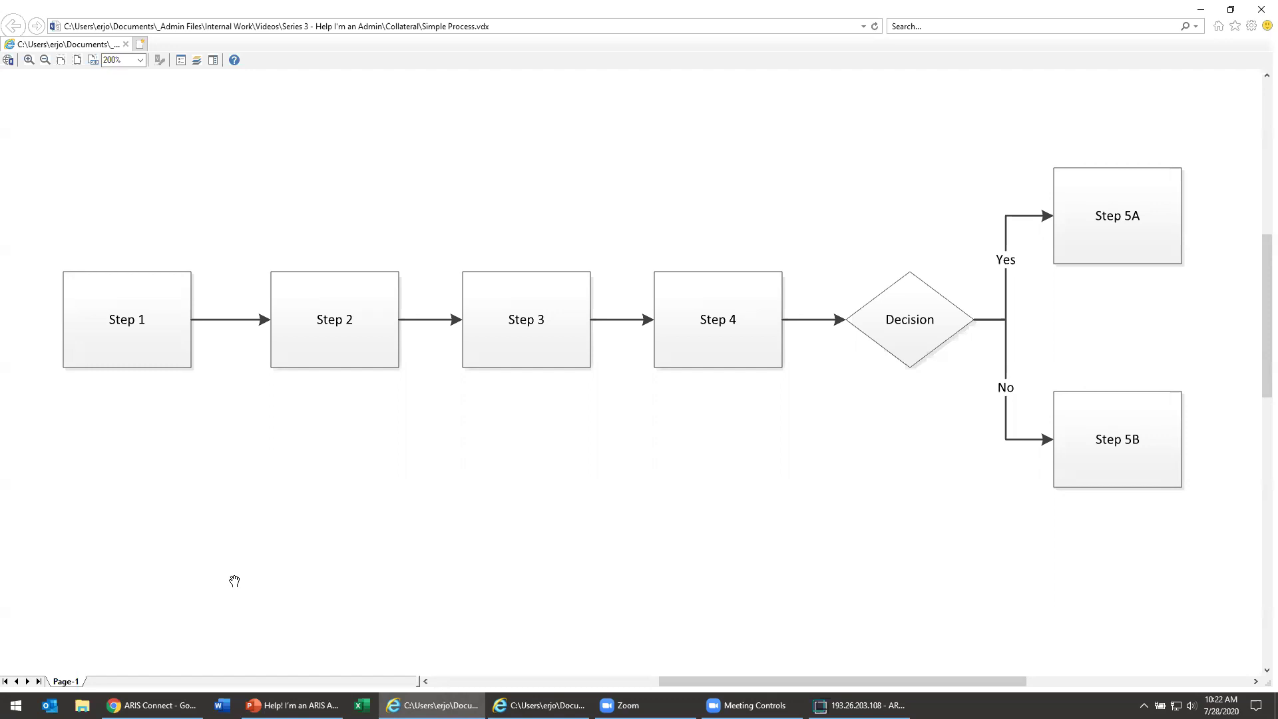
- Expand My Demo Database to 2. Processes and start a Visio import into 2.1 Business Domain 1
{"action": "left_click", "coordinate": [155, 705]}
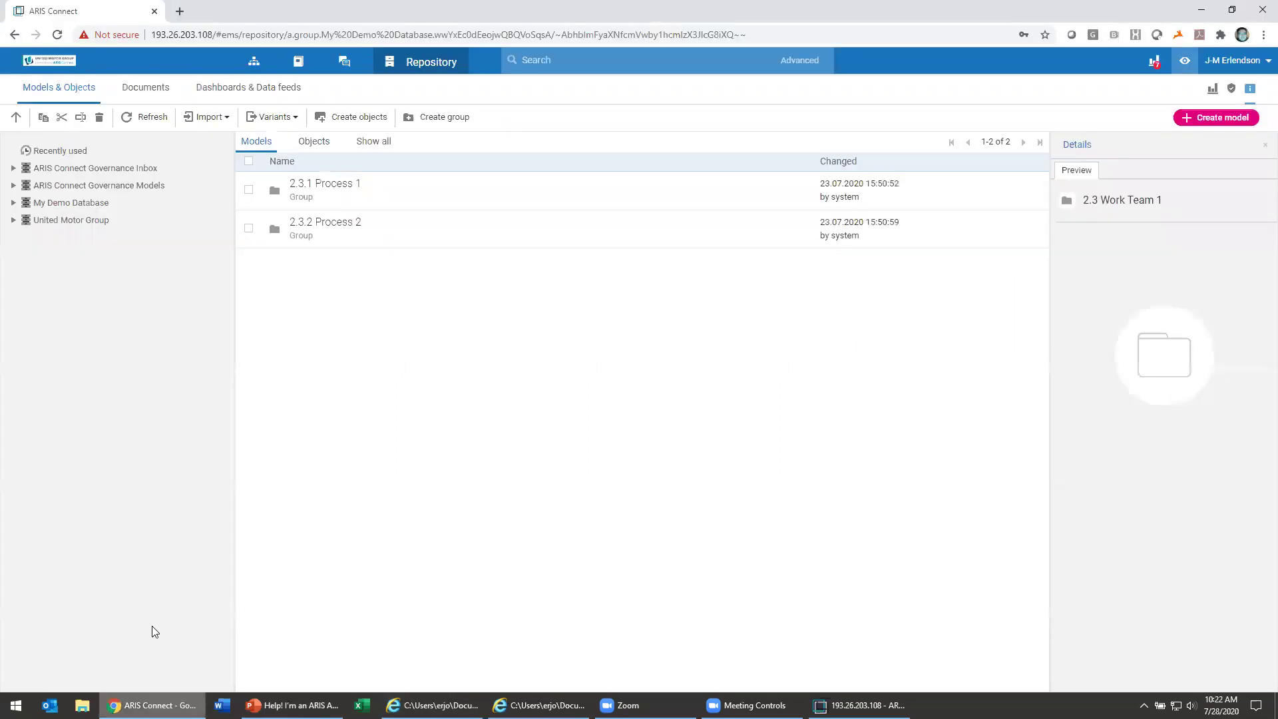
{"action": "left_click", "coordinate": [13, 202]}
{"action": "left_click", "coordinate": [35, 256]}
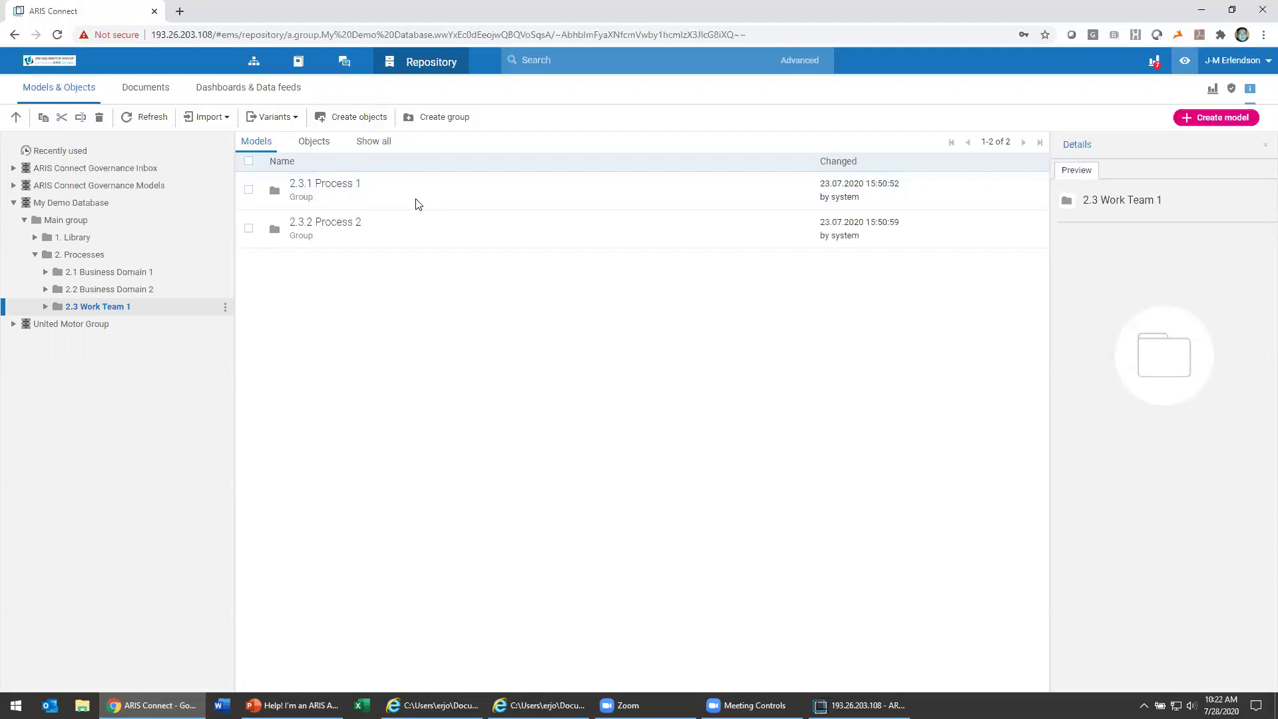
{"action": "left_click", "coordinate": [207, 116]}
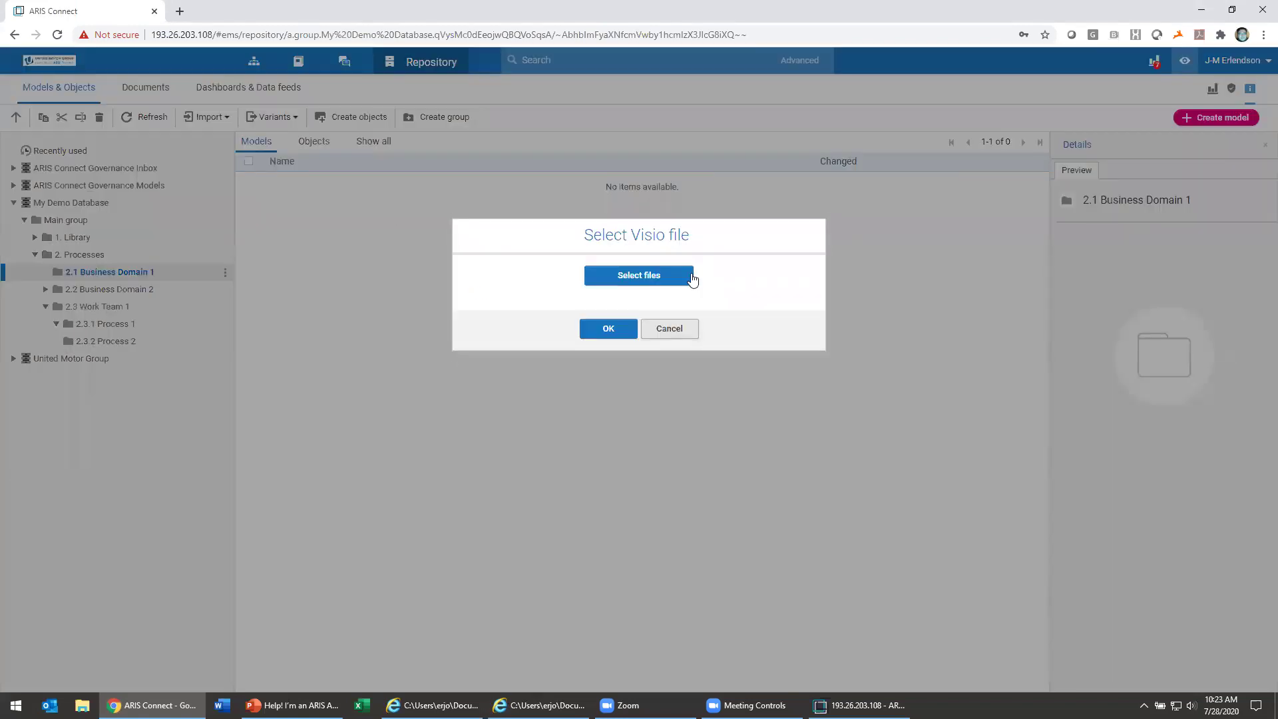
- Import Page-1 of Simple Process.vdx with the Basic Flowchart type
{"action": "left_click", "coordinate": [688, 277]}
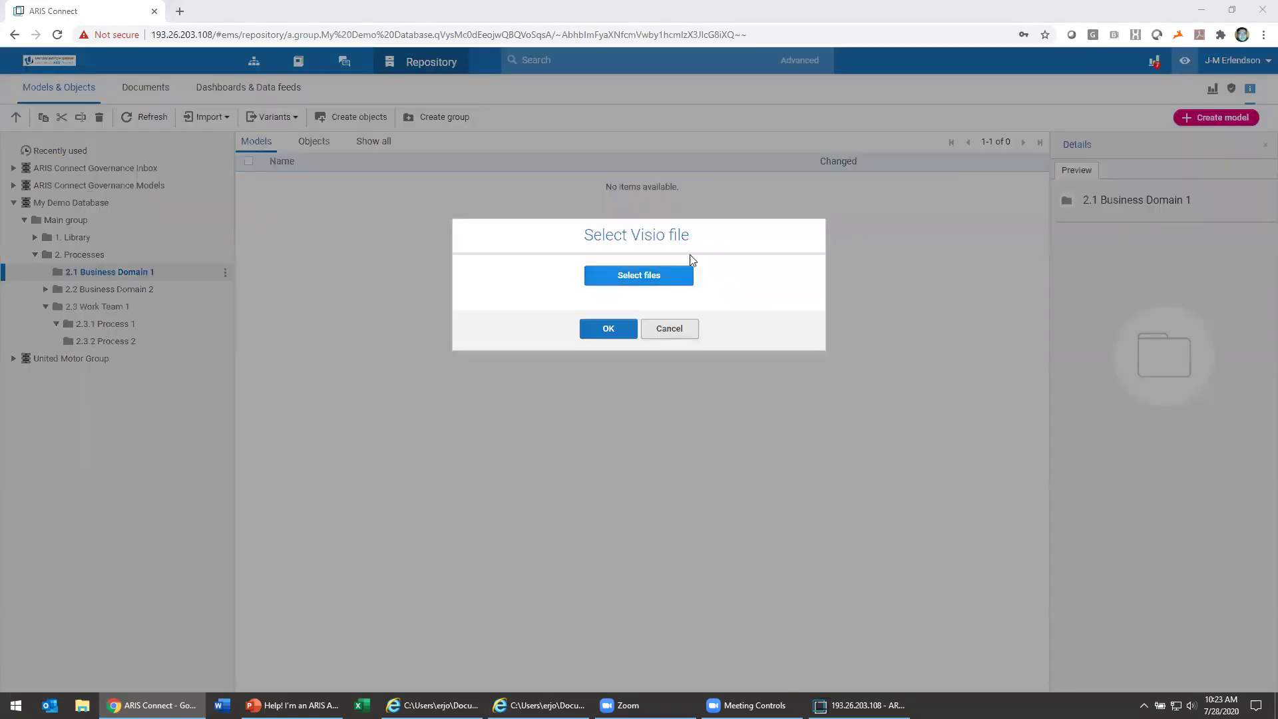
{"action": "left_click", "coordinate": [290, 107]}
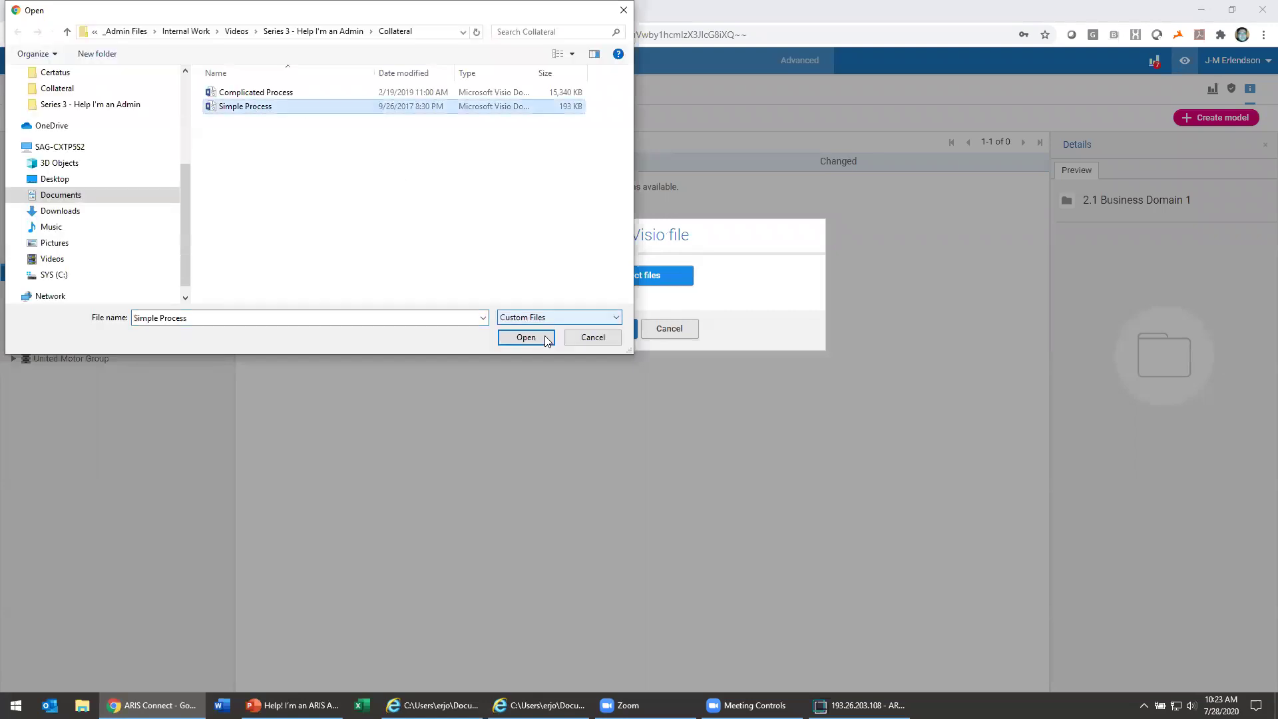
{"action": "left_click", "coordinate": [527, 336]}
{"action": "left_click", "coordinate": [604, 328]}
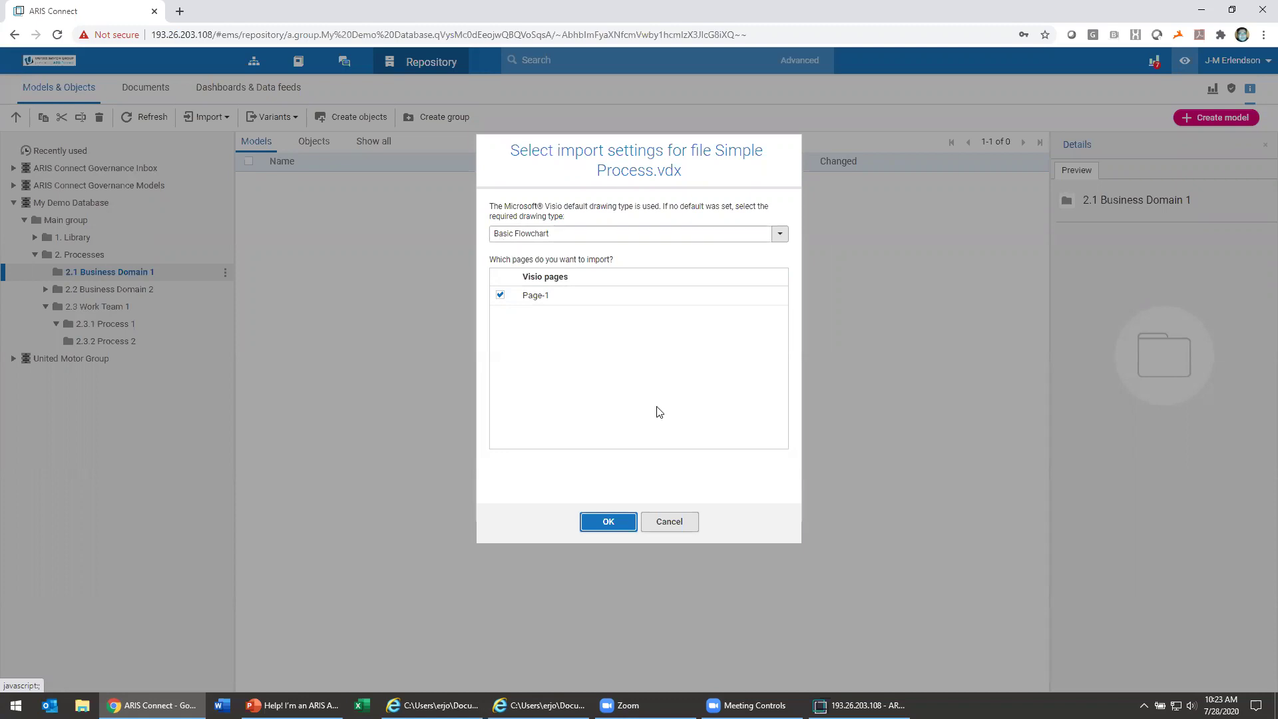
{"action": "left_click", "coordinate": [608, 523]}
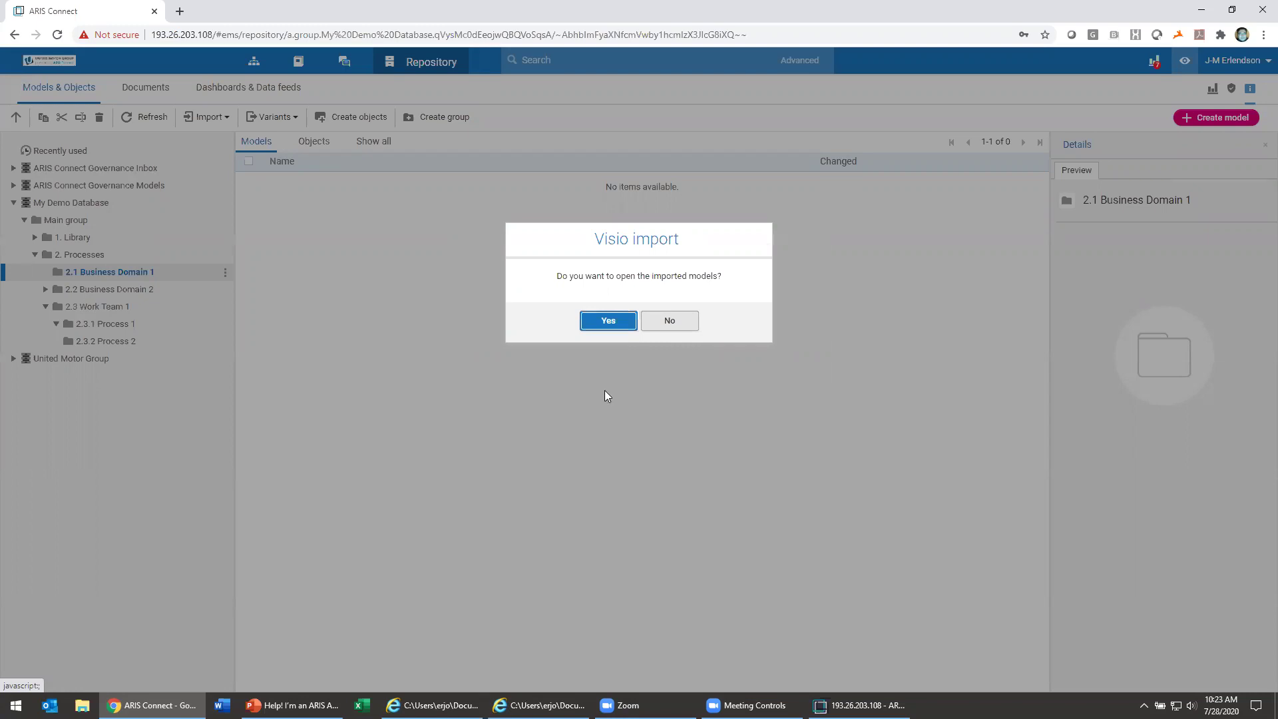
- Open and close the imported Page-1 model, then bring up Complicated Process.vdx
{"action": "left_click", "coordinate": [608, 320]}
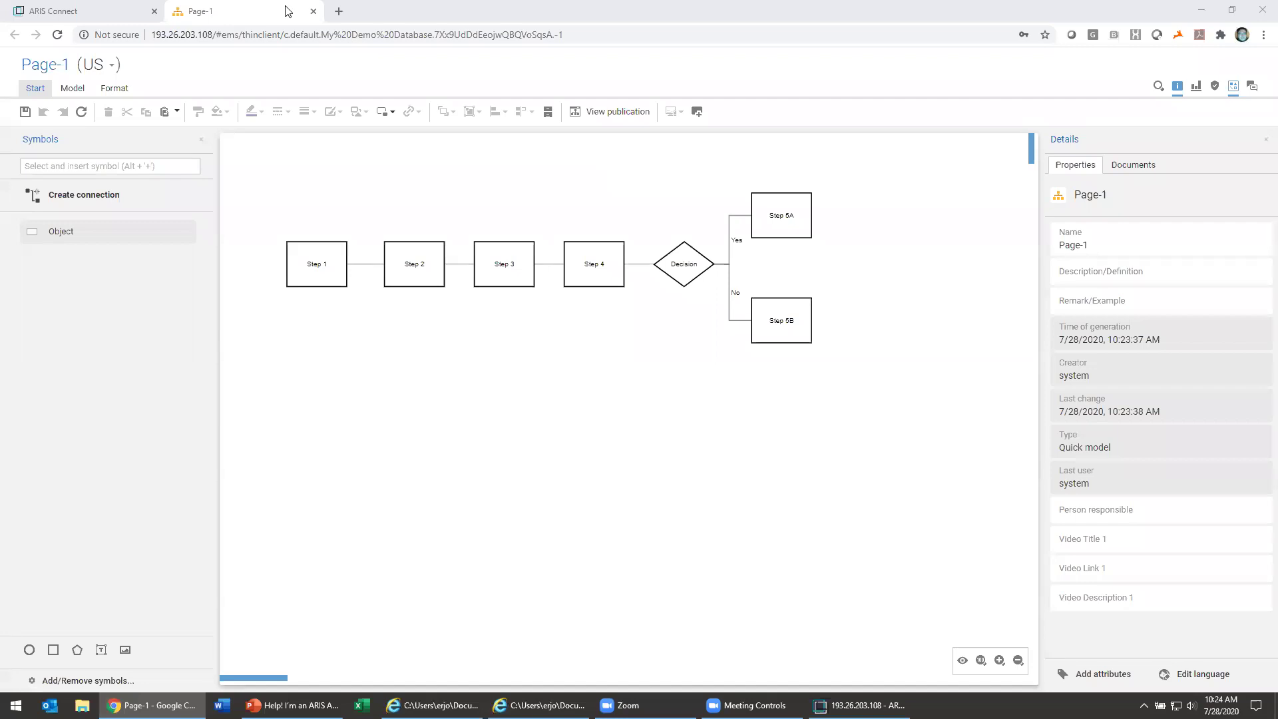
{"action": "key", "text": "ctrl+w"}
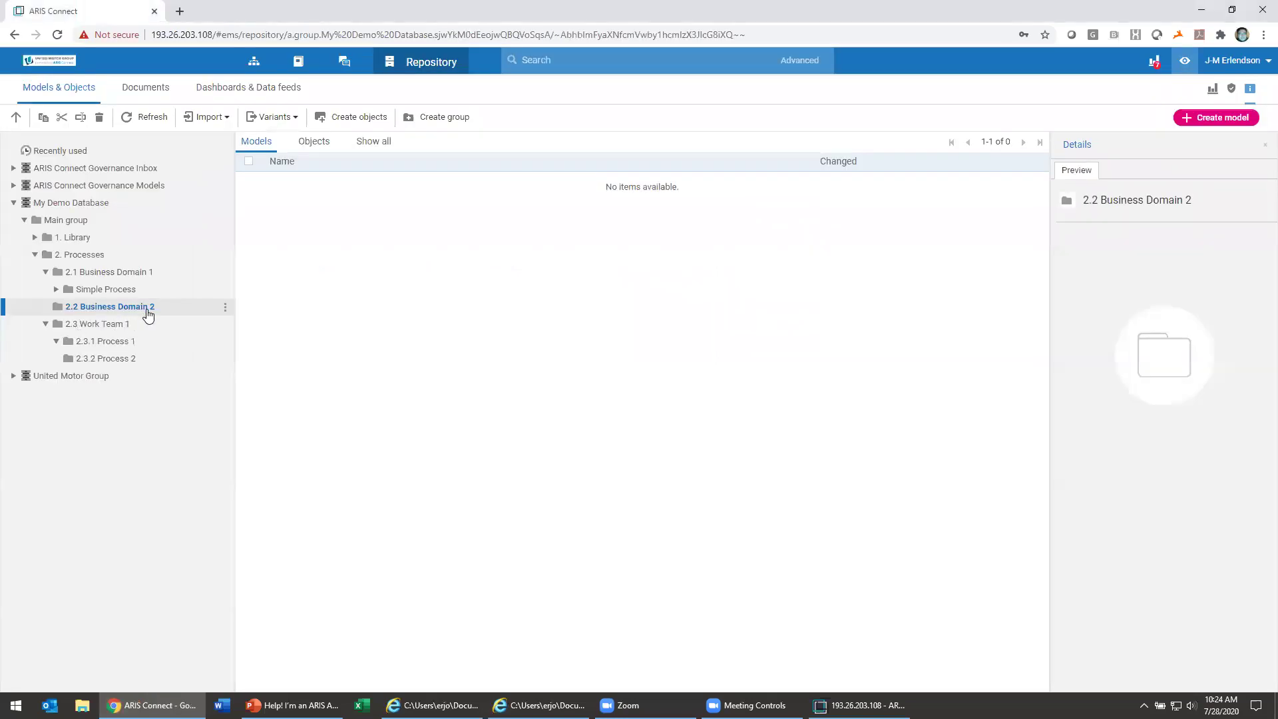
{"action": "left_click", "coordinate": [540, 705]}
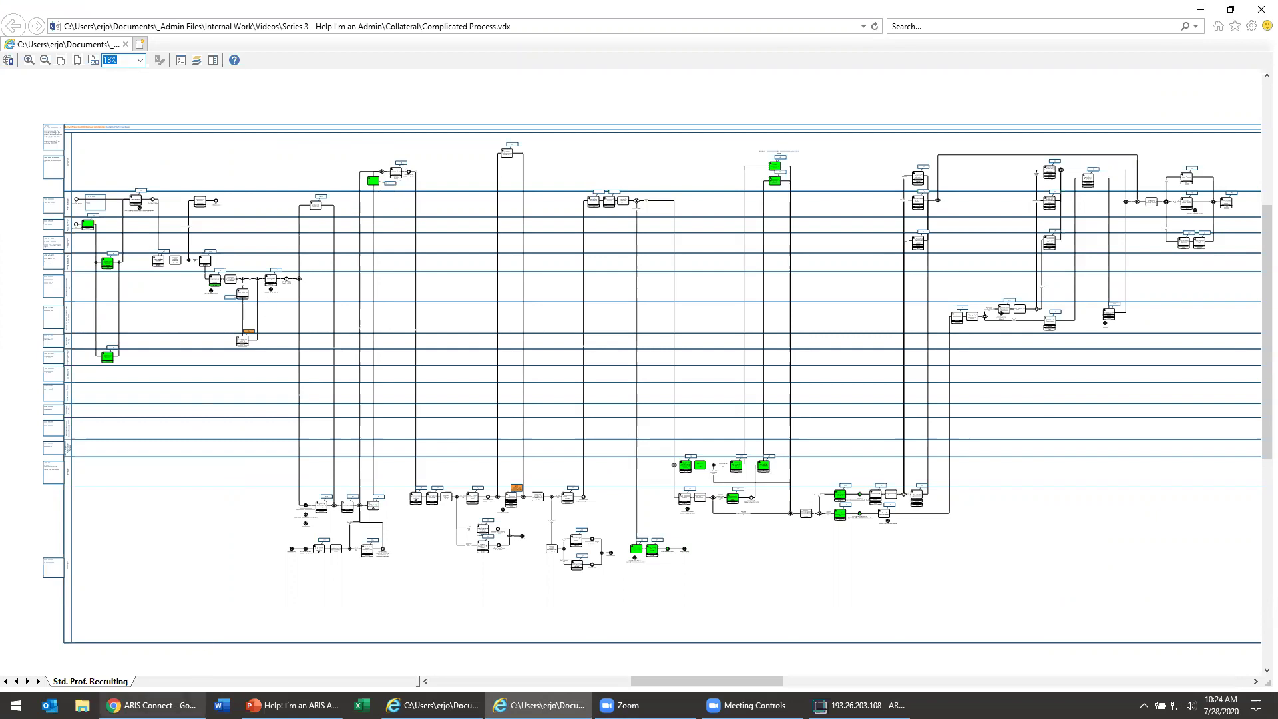
- Review Complicated Process.vdx, then switch via ARIS Connect to ARIS Architect
{"action": "left_click", "coordinate": [198, 705]}
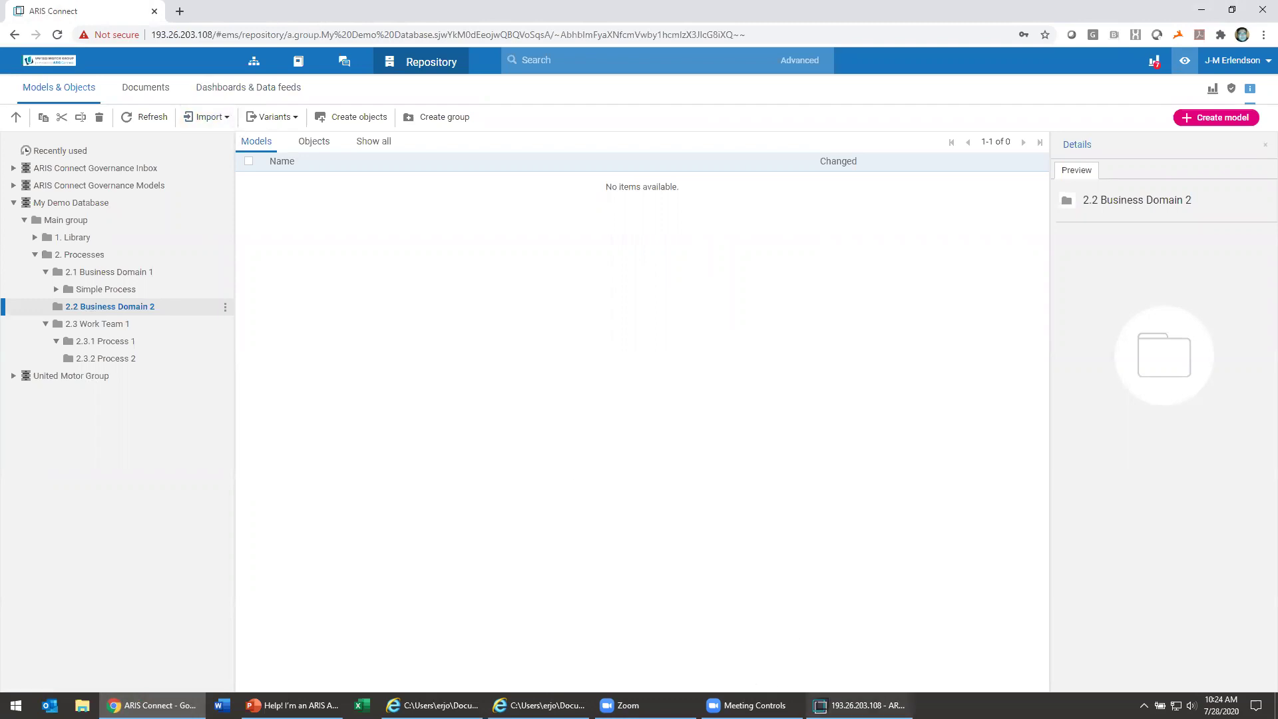
{"action": "left_click", "coordinate": [858, 705]}
- In Administration, open Evaluations > Reports > Visio import and select the Import Visio Files report
{"action": "left_click", "coordinate": [167, 27]}
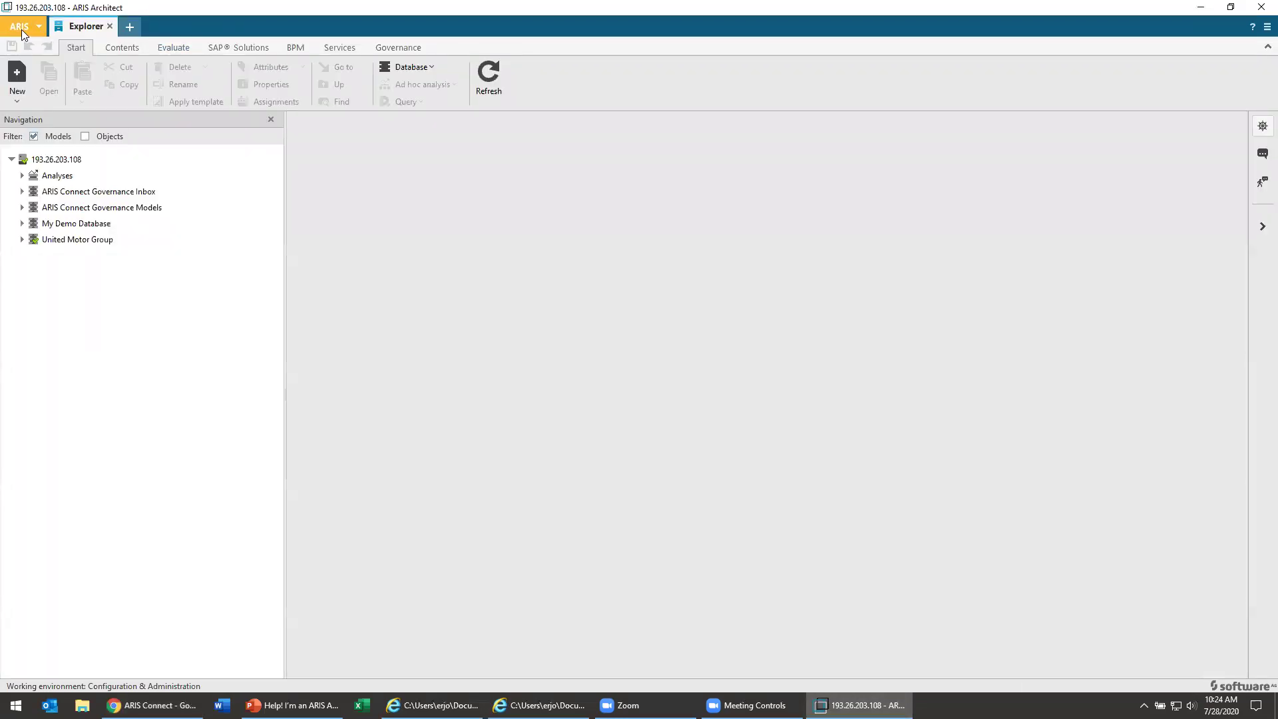
{"action": "left_click", "coordinate": [21, 29]}
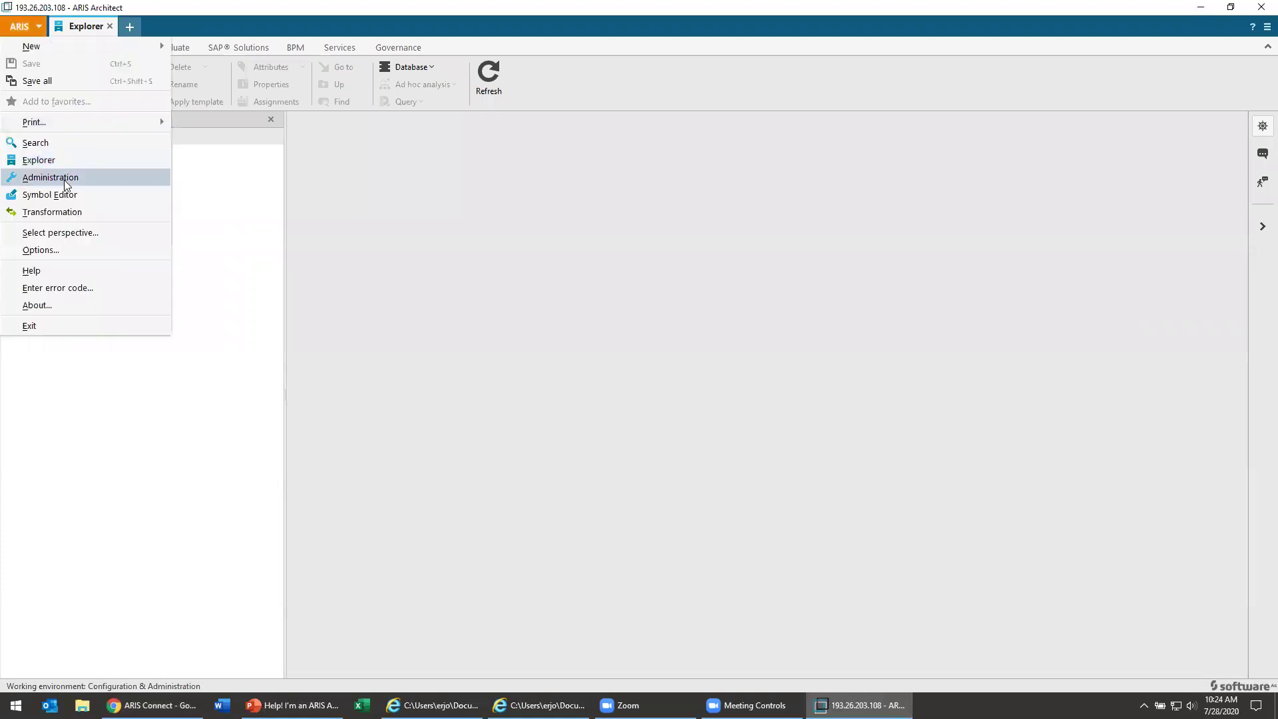
{"action": "left_click", "coordinate": [65, 182]}
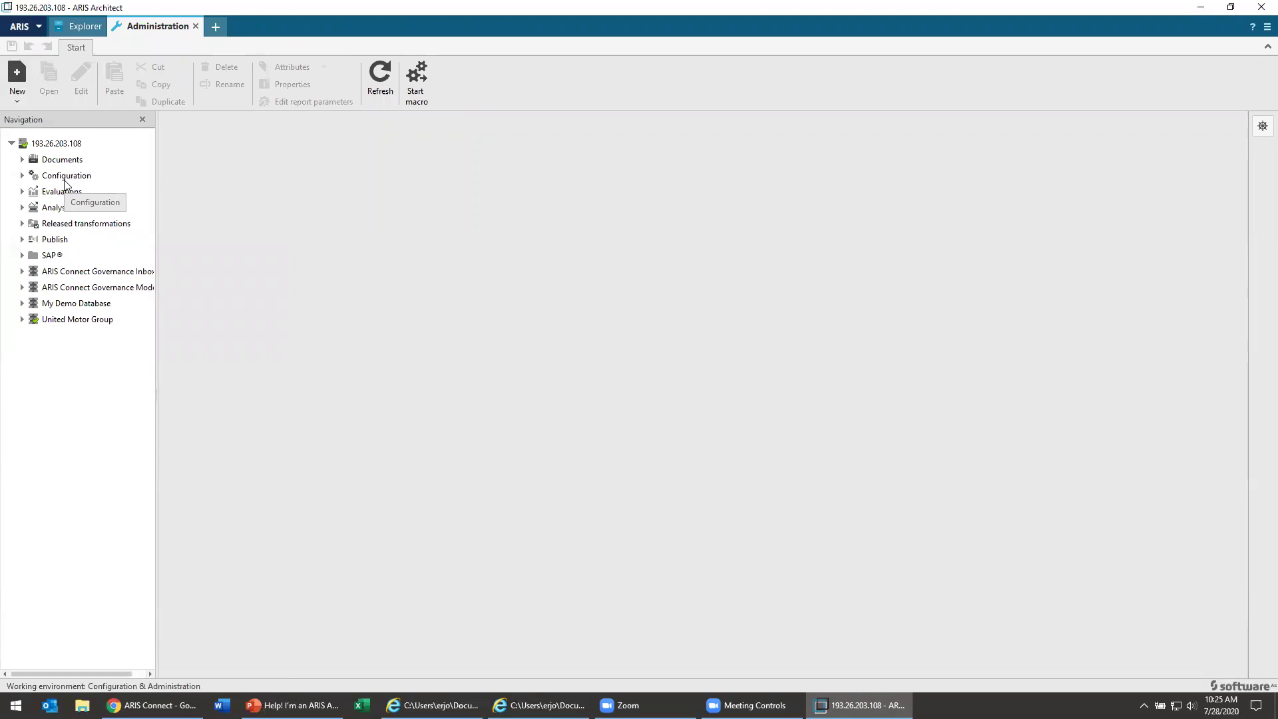
{"action": "left_click", "coordinate": [23, 192]}
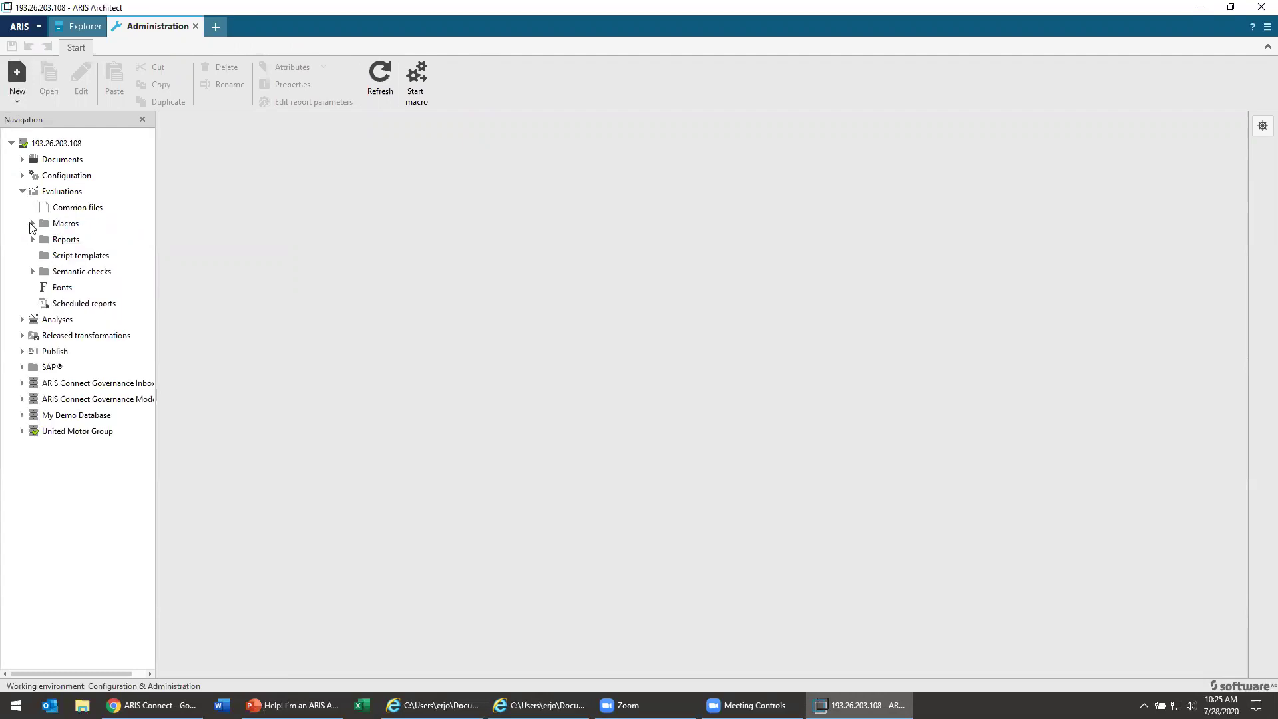
{"action": "left_click", "coordinate": [34, 239]}
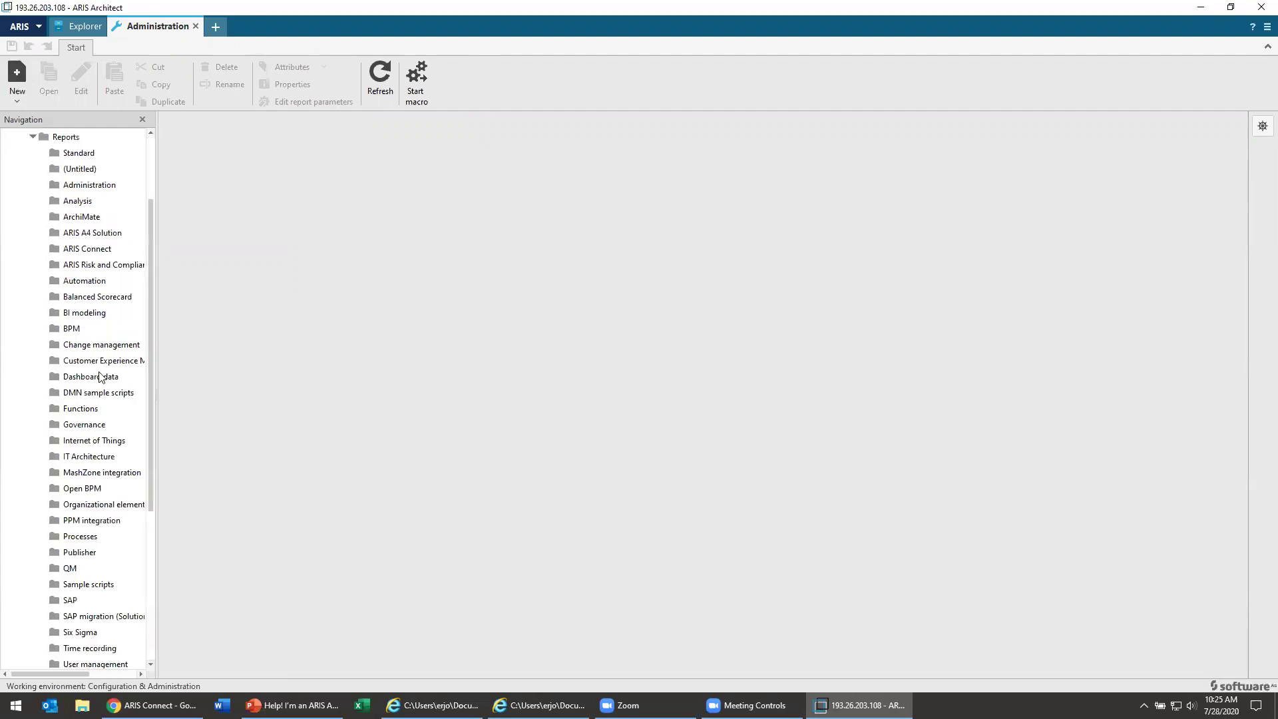
{"action": "scroll", "coordinate": [103, 380], "scroll_direction": "down", "scroll_amount": 4}
{"action": "left_click", "coordinate": [82, 505]}
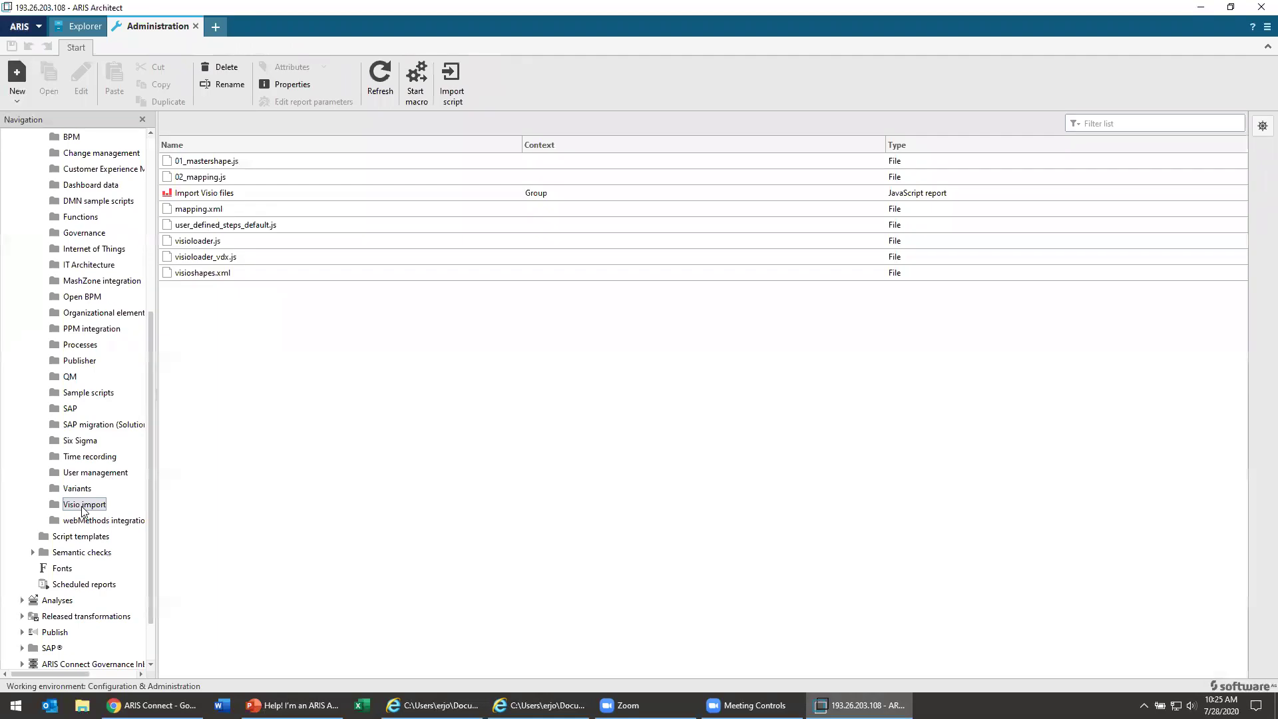
{"action": "left_click", "coordinate": [192, 197]}
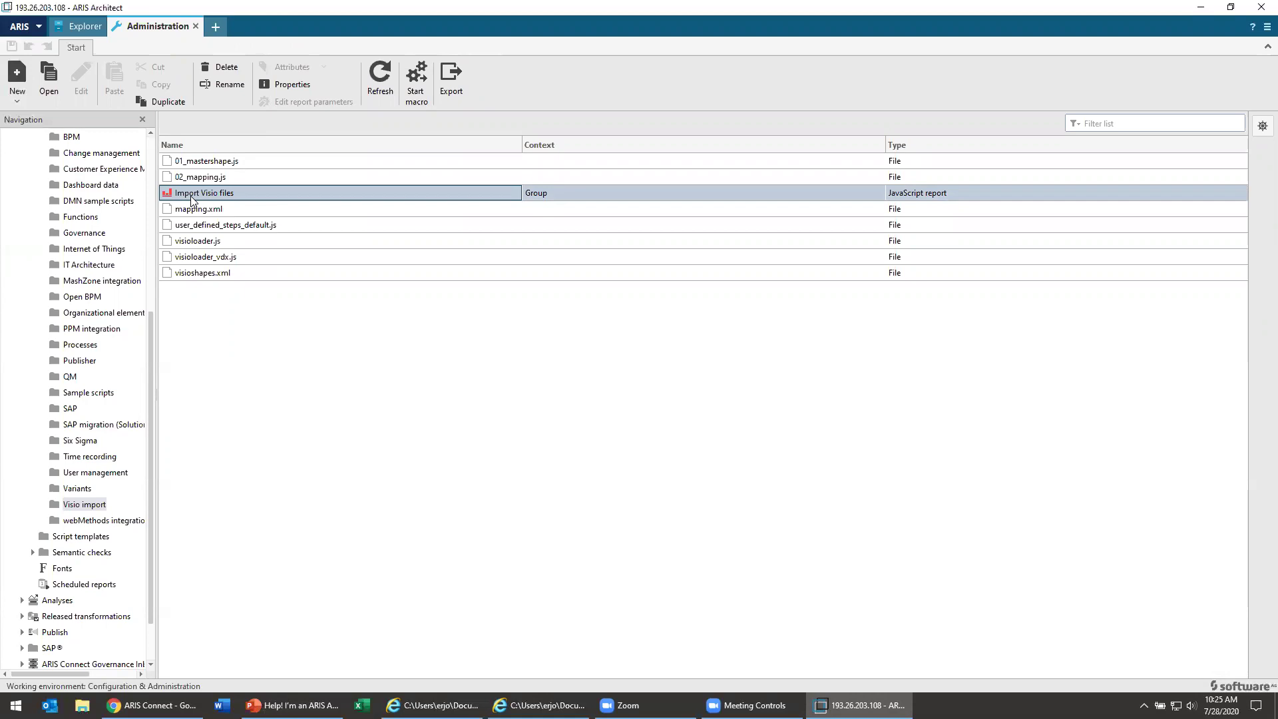
- Edit mapping.xml and review its Work Flow, VSO20 and Organizational Chart mappings
{"action": "left_click", "coordinate": [213, 213]}
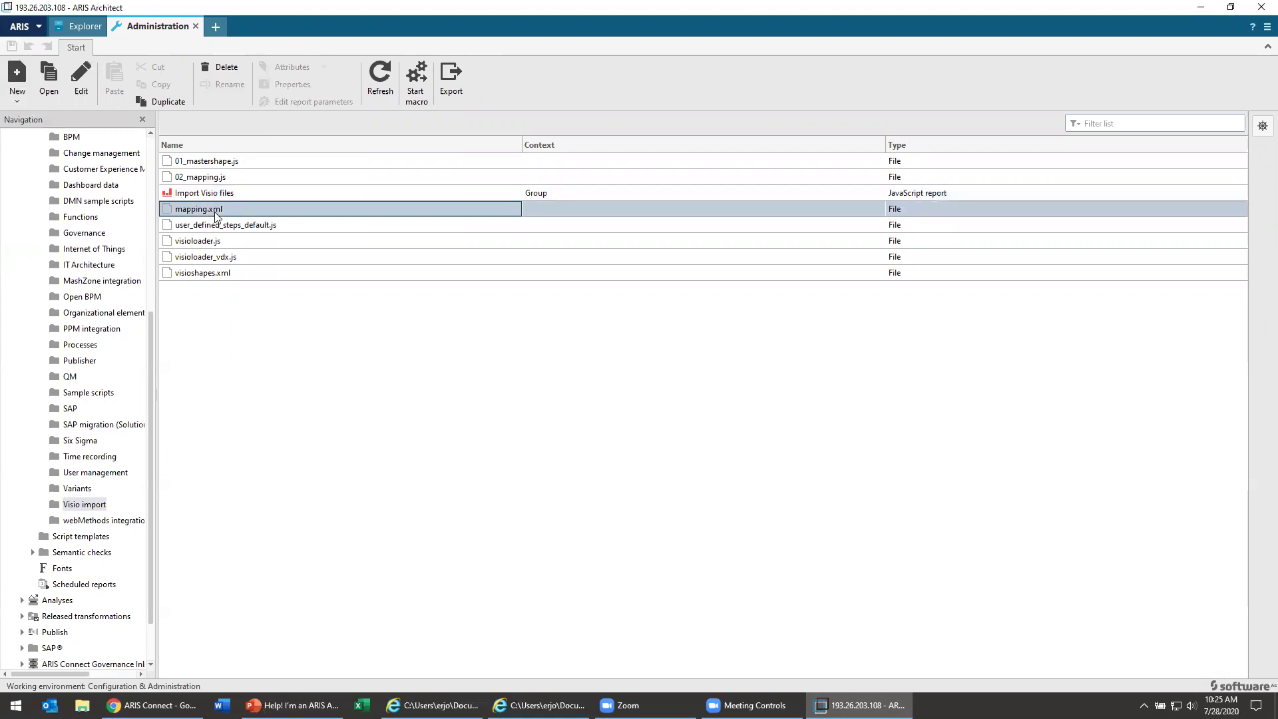
{"action": "right_click", "coordinate": [215, 215]}
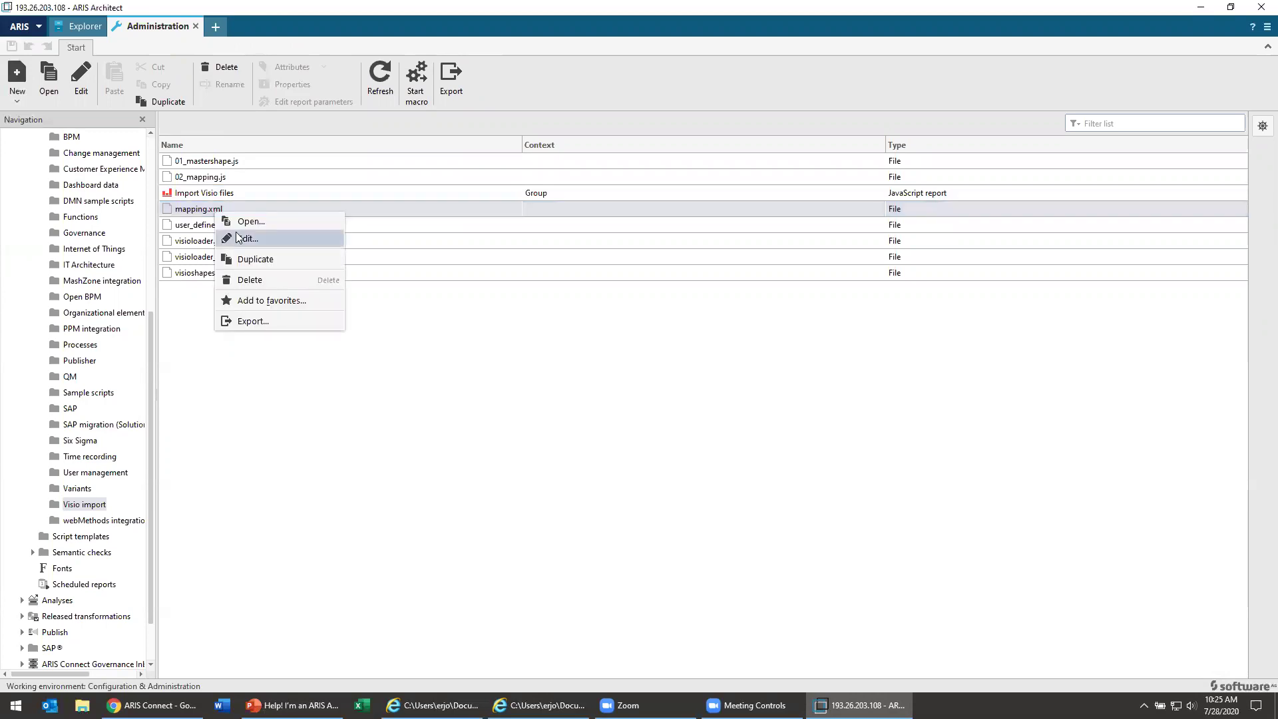
{"action": "left_click", "coordinate": [236, 232]}
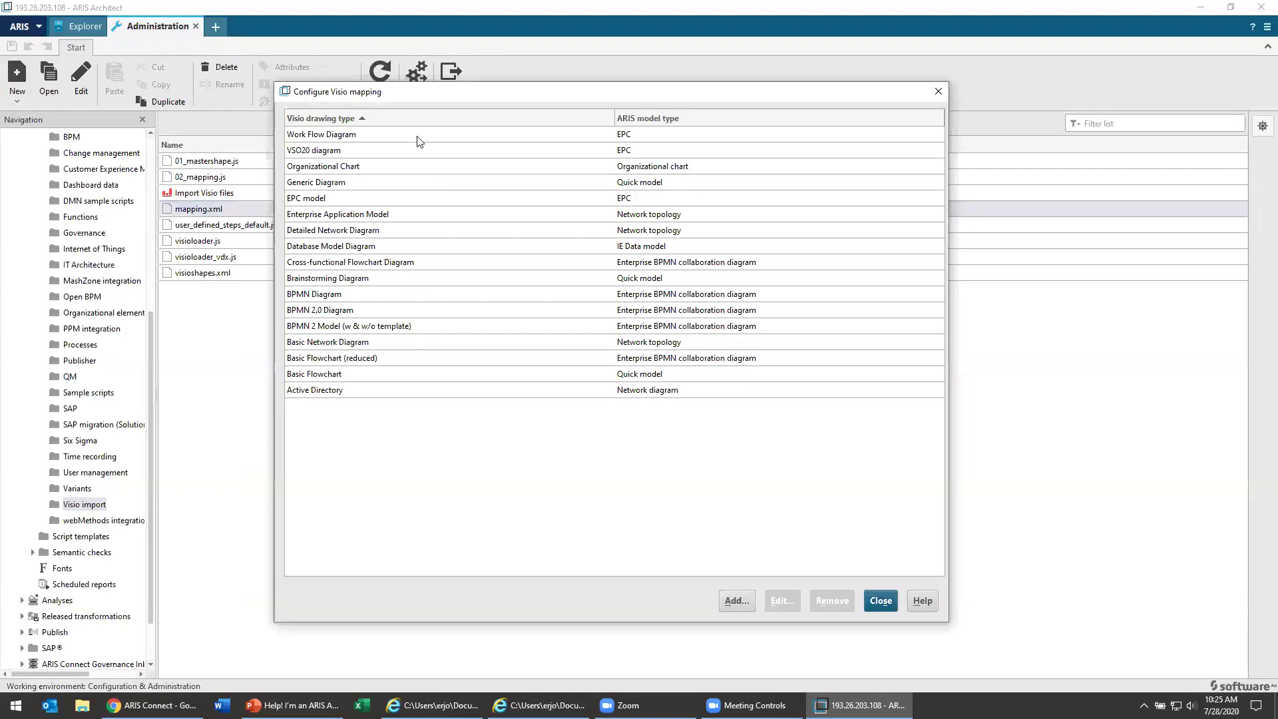
{"action": "left_click", "coordinate": [331, 138]}
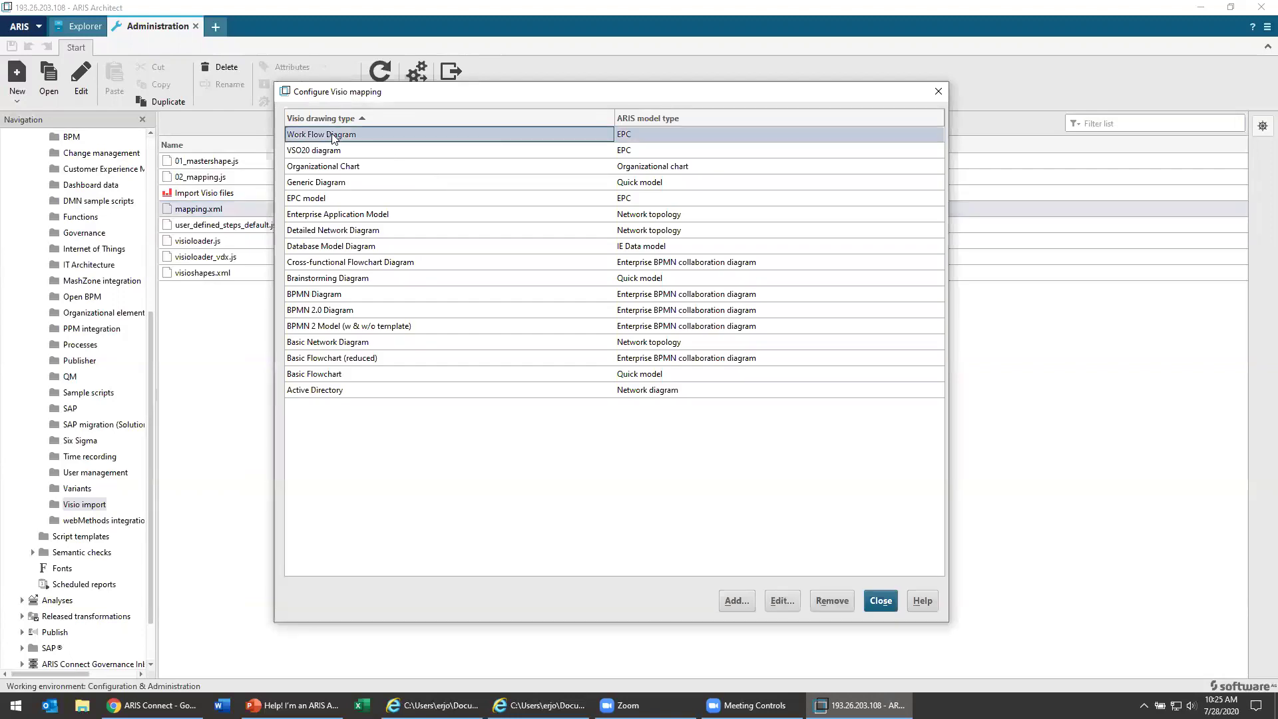
{"action": "left_click", "coordinate": [699, 149]}
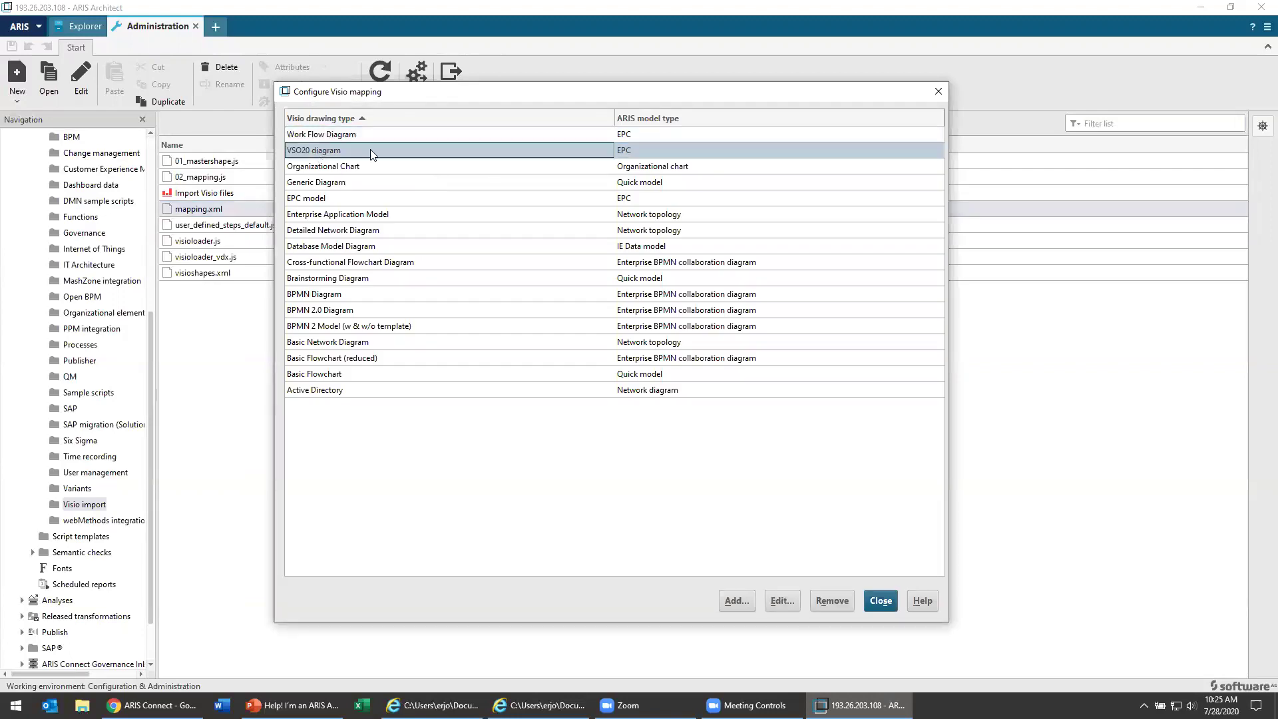
{"action": "left_click", "coordinate": [361, 167]}
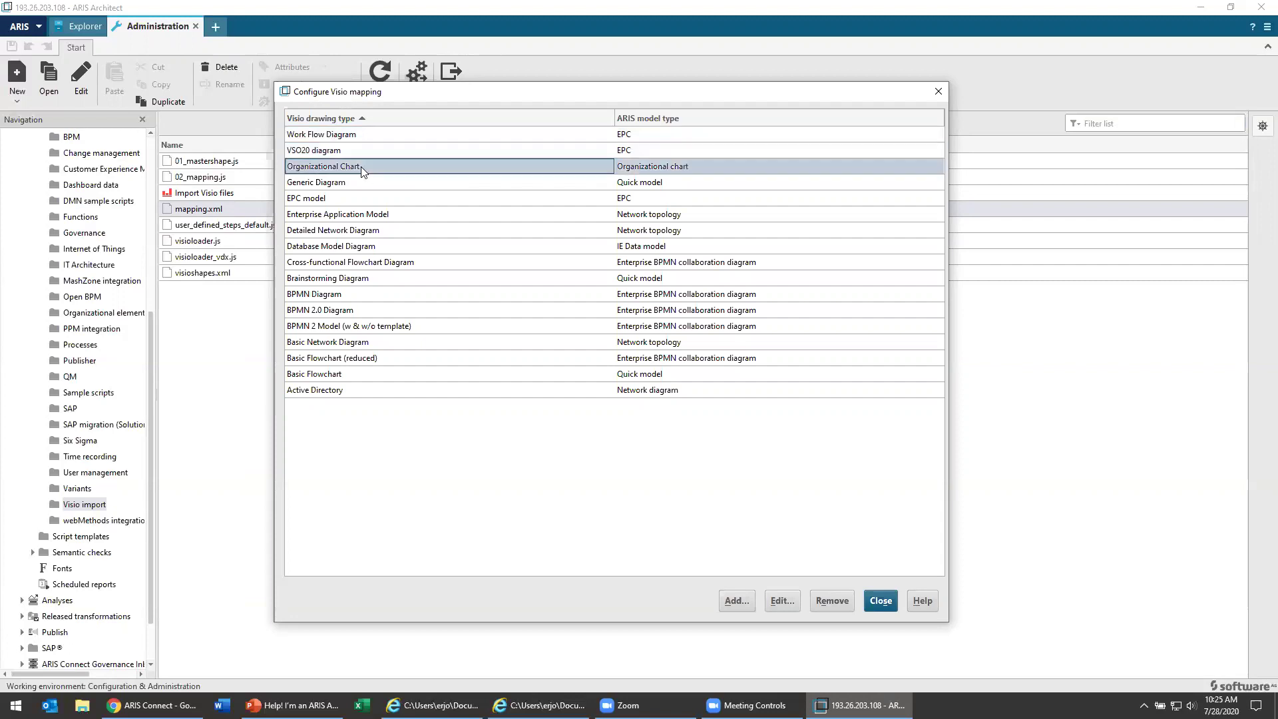
{"action": "left_click", "coordinate": [659, 169]}
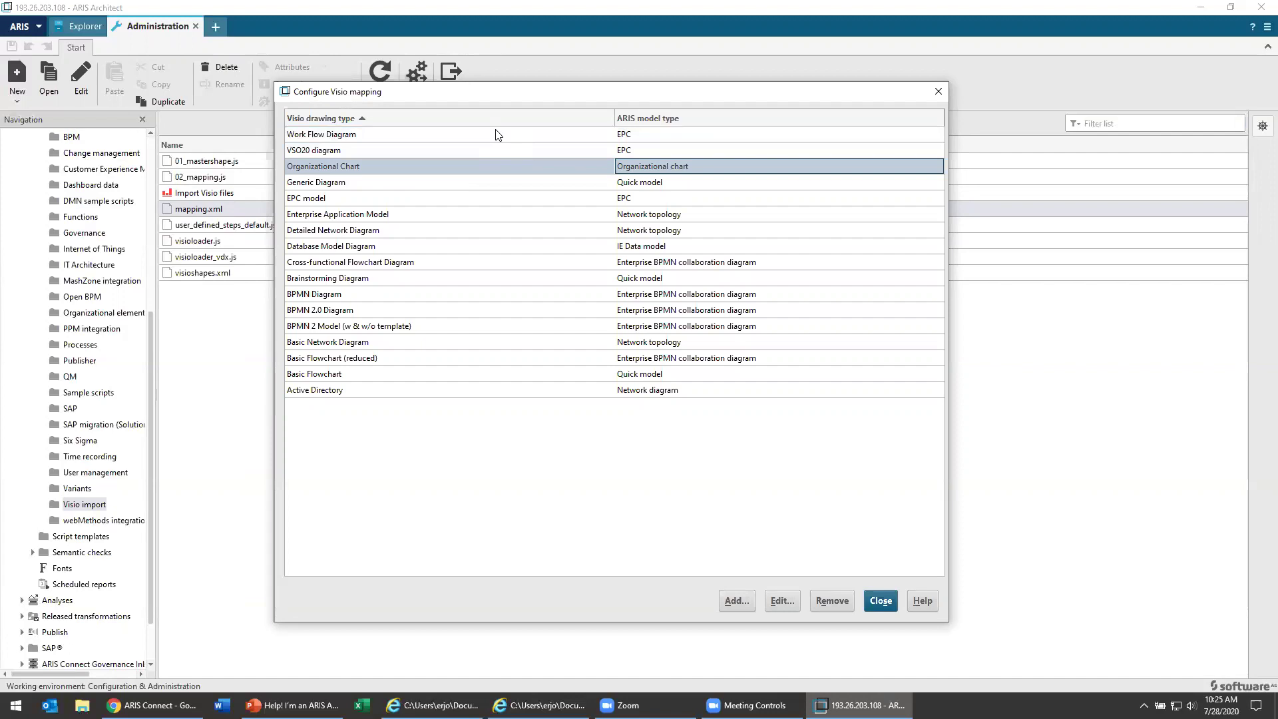
- Create a new mapping from sample Complicated Process.vdx, targeting Enterprise BPMN collaboration diagram
{"action": "left_click", "coordinate": [743, 603]}
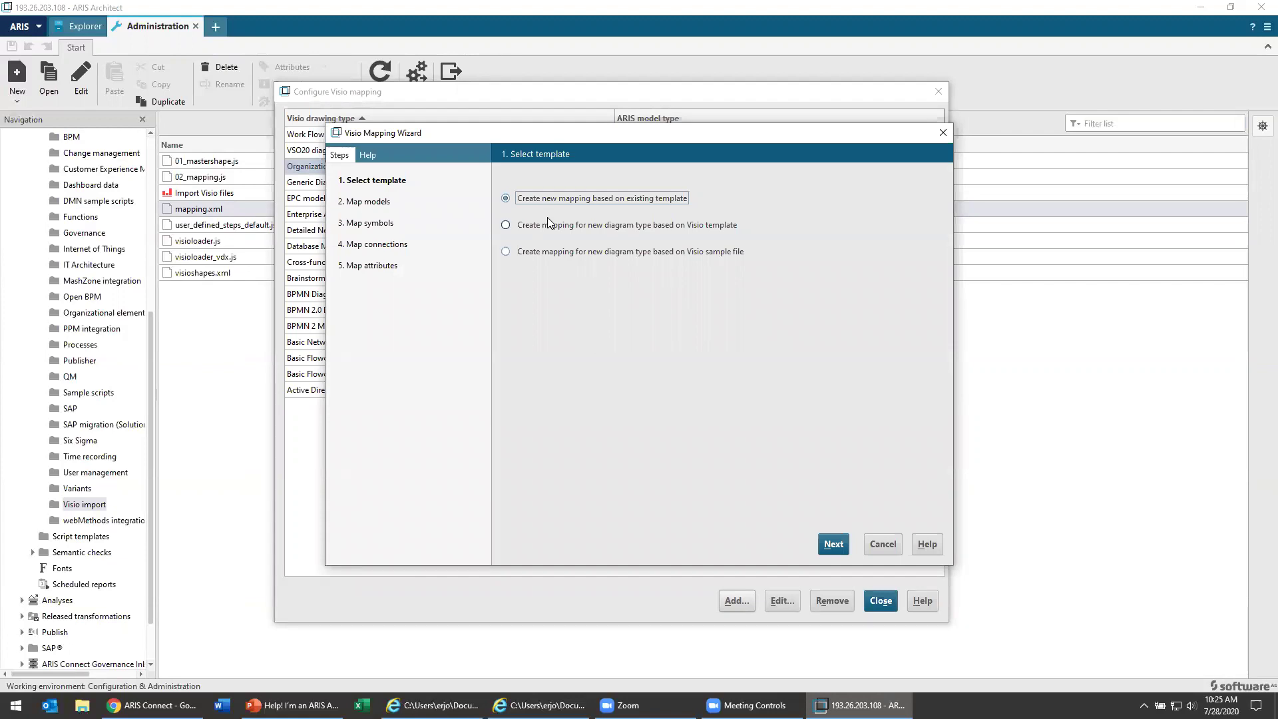
{"action": "left_click", "coordinate": [572, 250]}
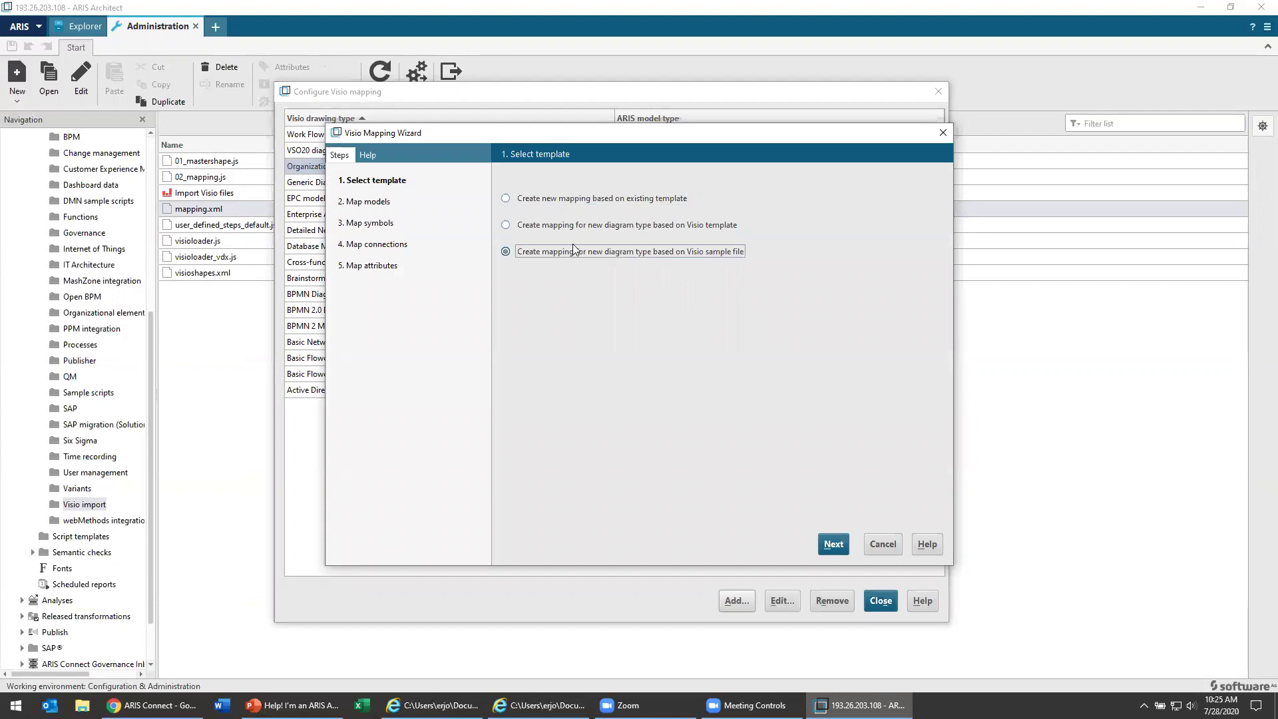
{"action": "left_click", "coordinate": [826, 551]}
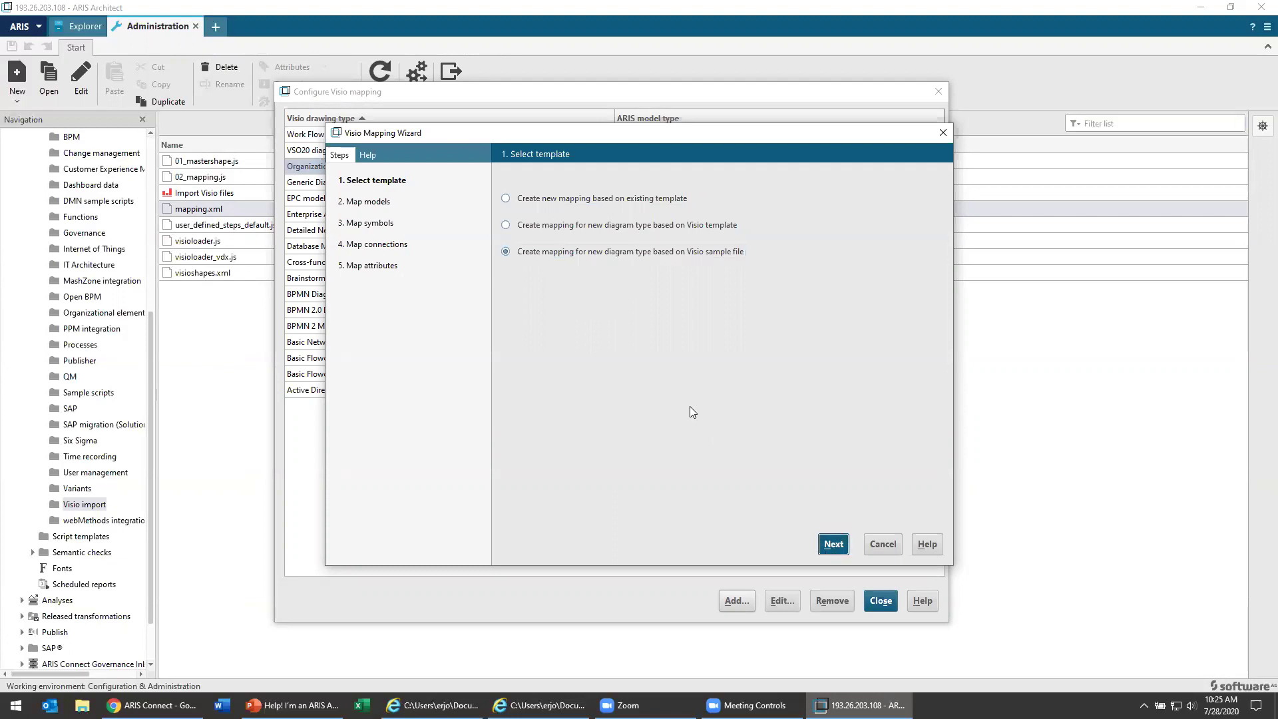
{"action": "left_click", "coordinate": [529, 265]}
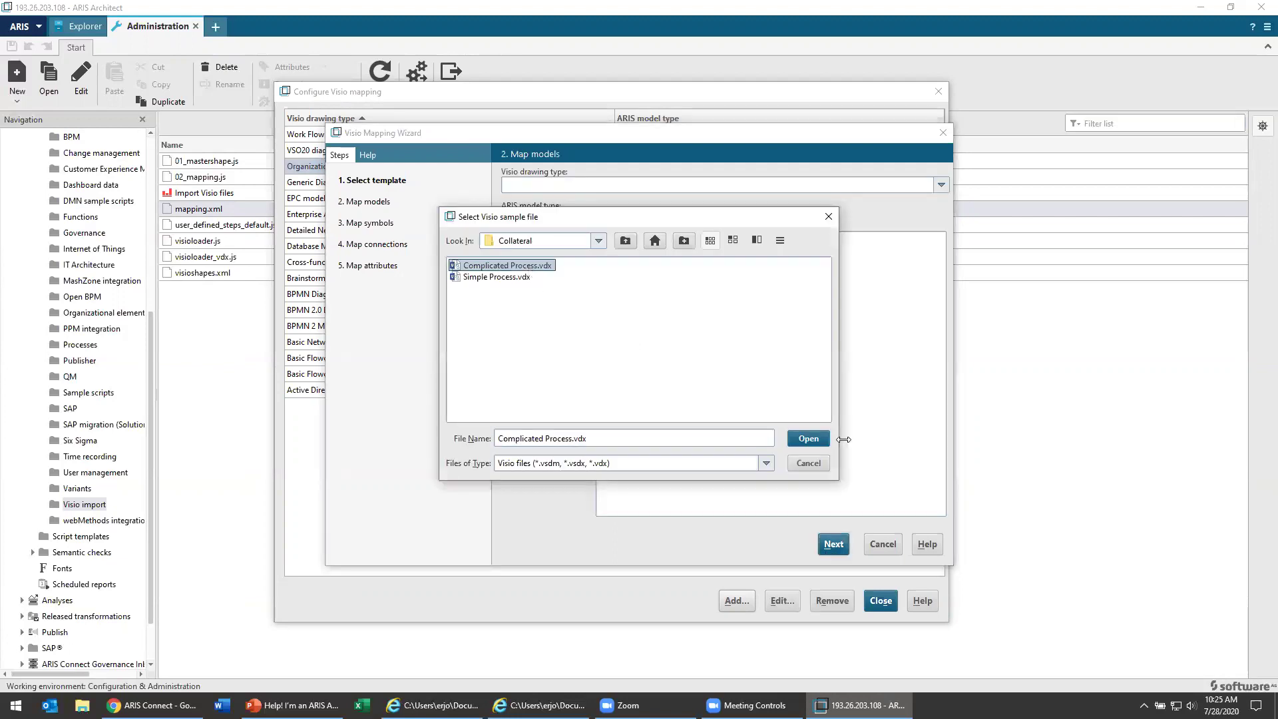
{"action": "left_click", "coordinate": [817, 439]}
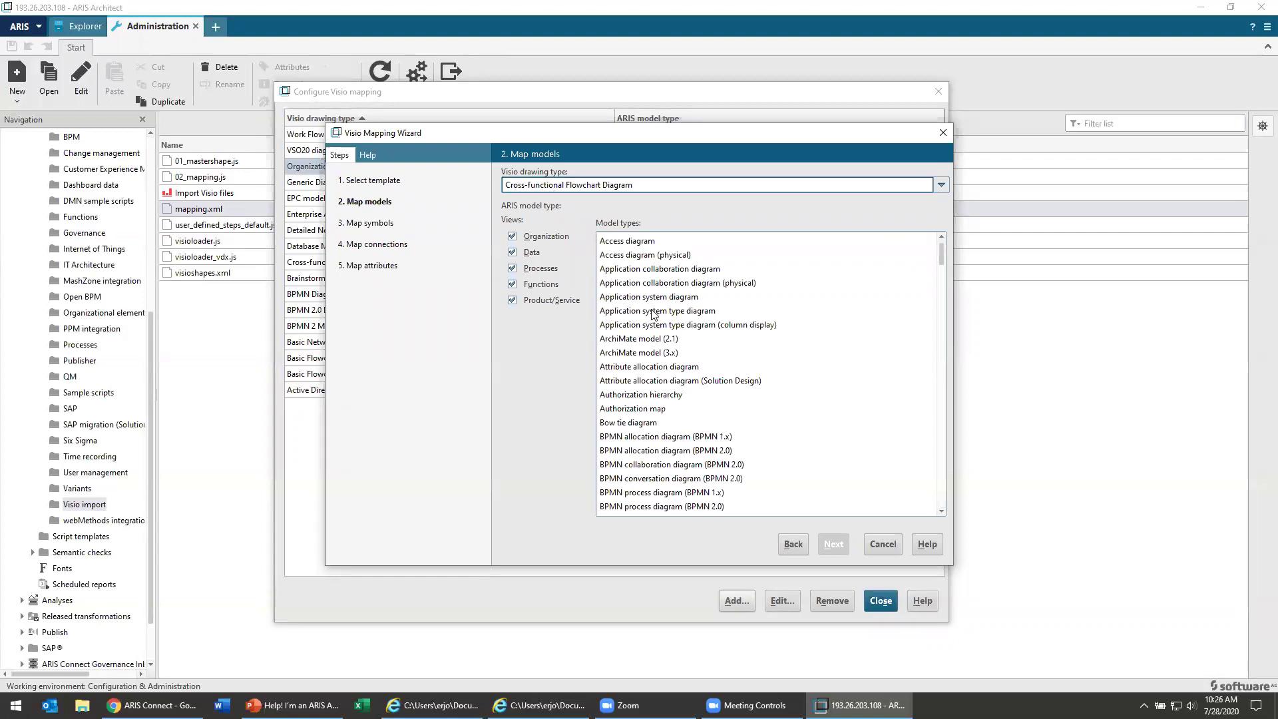
{"action": "scroll", "coordinate": [682, 341], "scroll_direction": "down", "scroll_amount": 5}
{"action": "scroll", "coordinate": [682, 342], "scroll_direction": "down", "scroll_amount": 2}
{"action": "scroll", "coordinate": [698, 340], "scroll_direction": "down", "scroll_amount": 2}
{"action": "scroll", "coordinate": [699, 343], "scroll_direction": "down", "scroll_amount": 1}
{"action": "scroll", "coordinate": [700, 359], "scroll_direction": "down", "scroll_amount": 1}
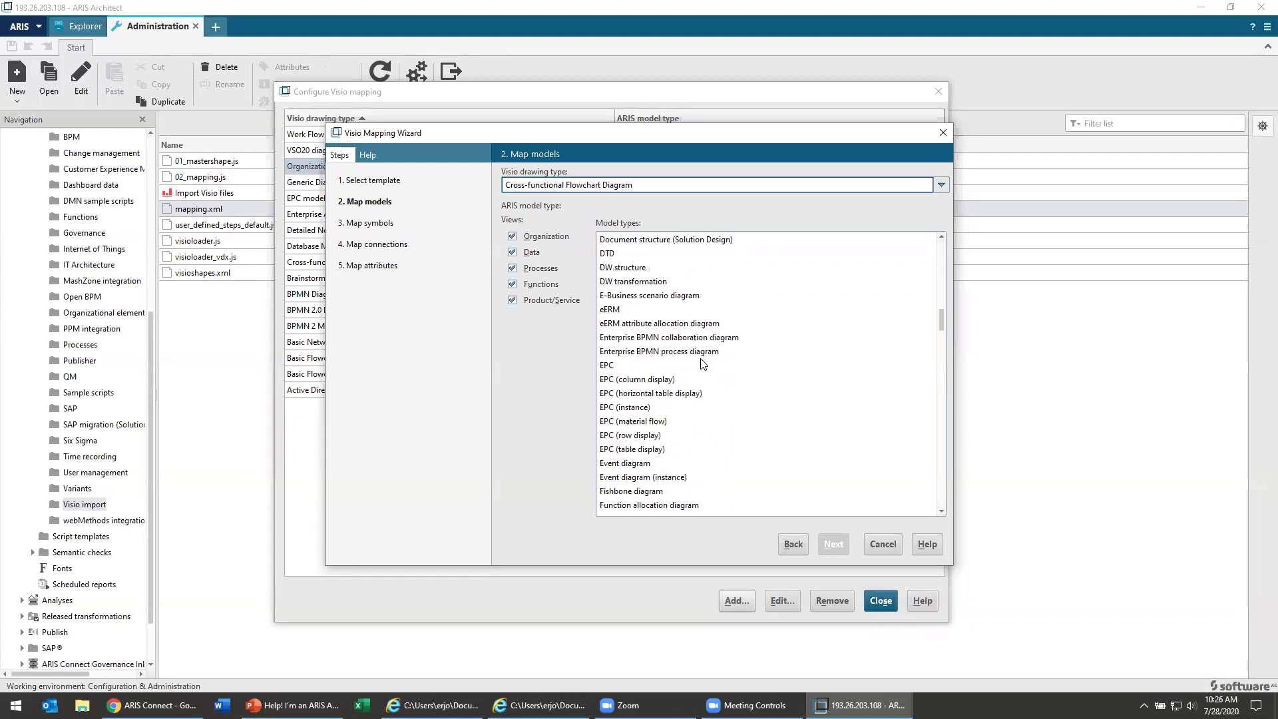
{"action": "left_click", "coordinate": [632, 338]}
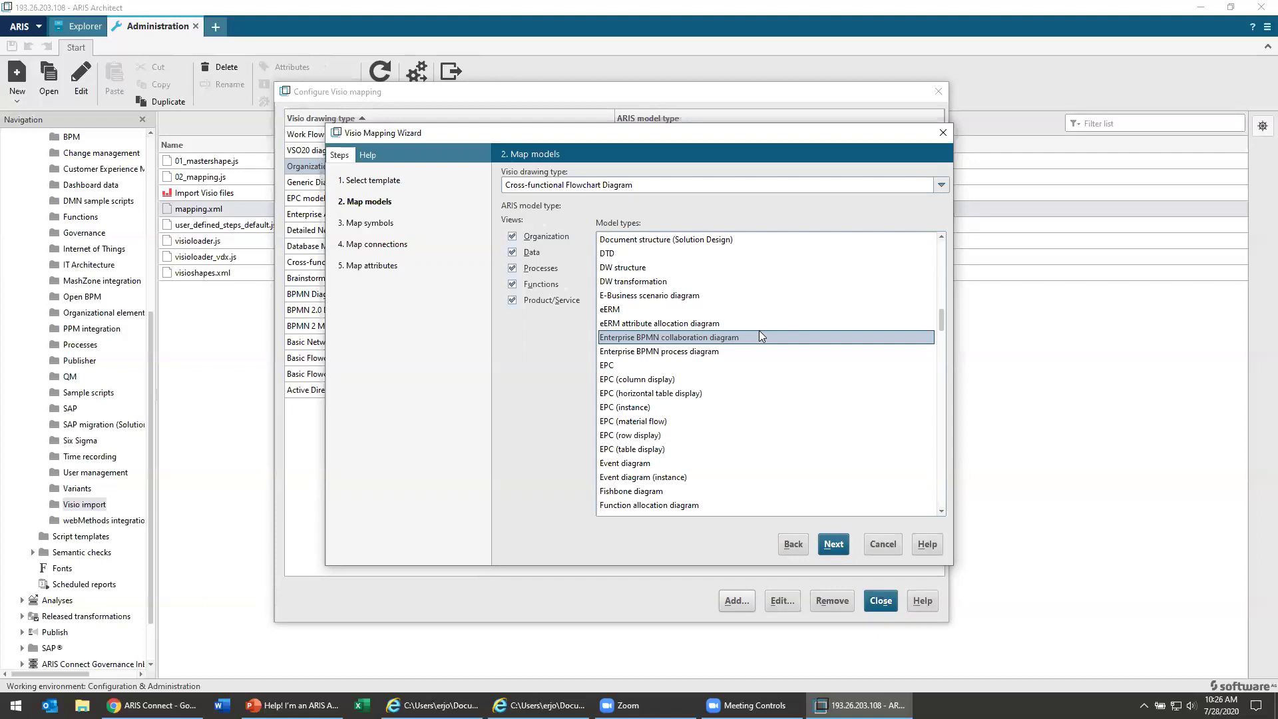
- Advance to the symbol mapping step and enlarge the wizard window
{"action": "left_click", "coordinate": [830, 543]}
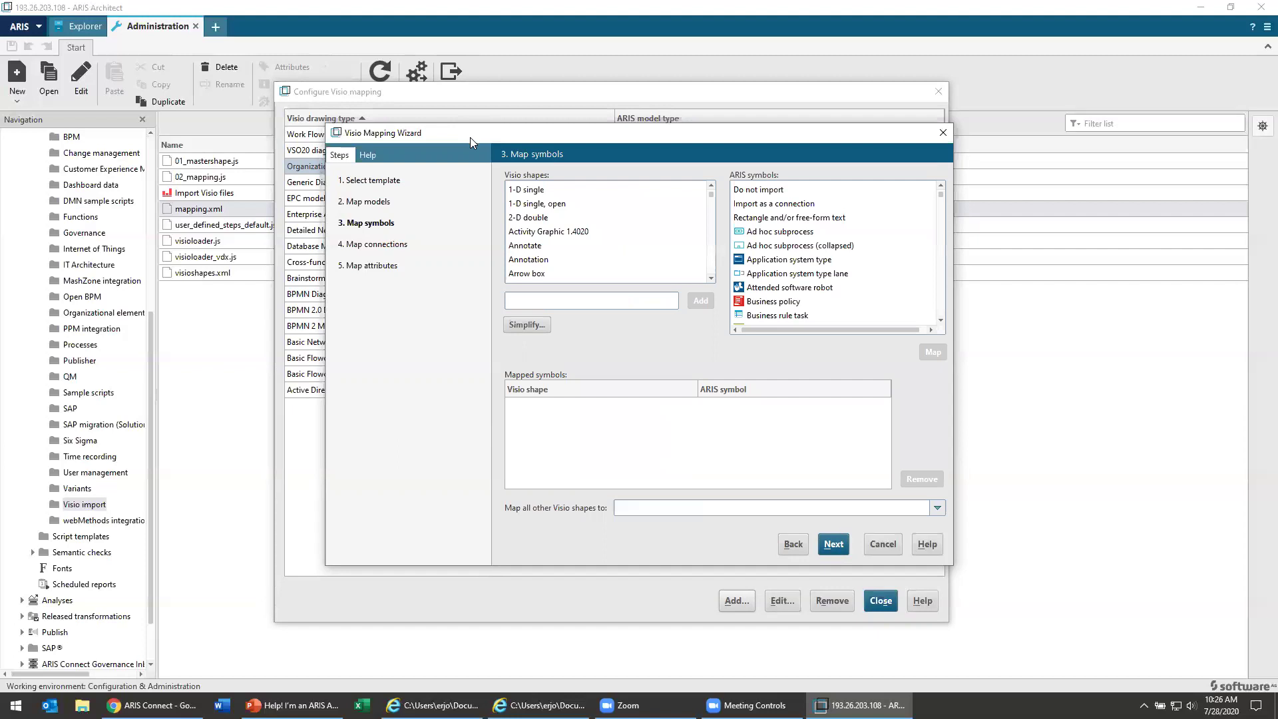
{"action": "left_click_drag", "start_coordinate": [468, 133], "coordinate": [338, 54]}
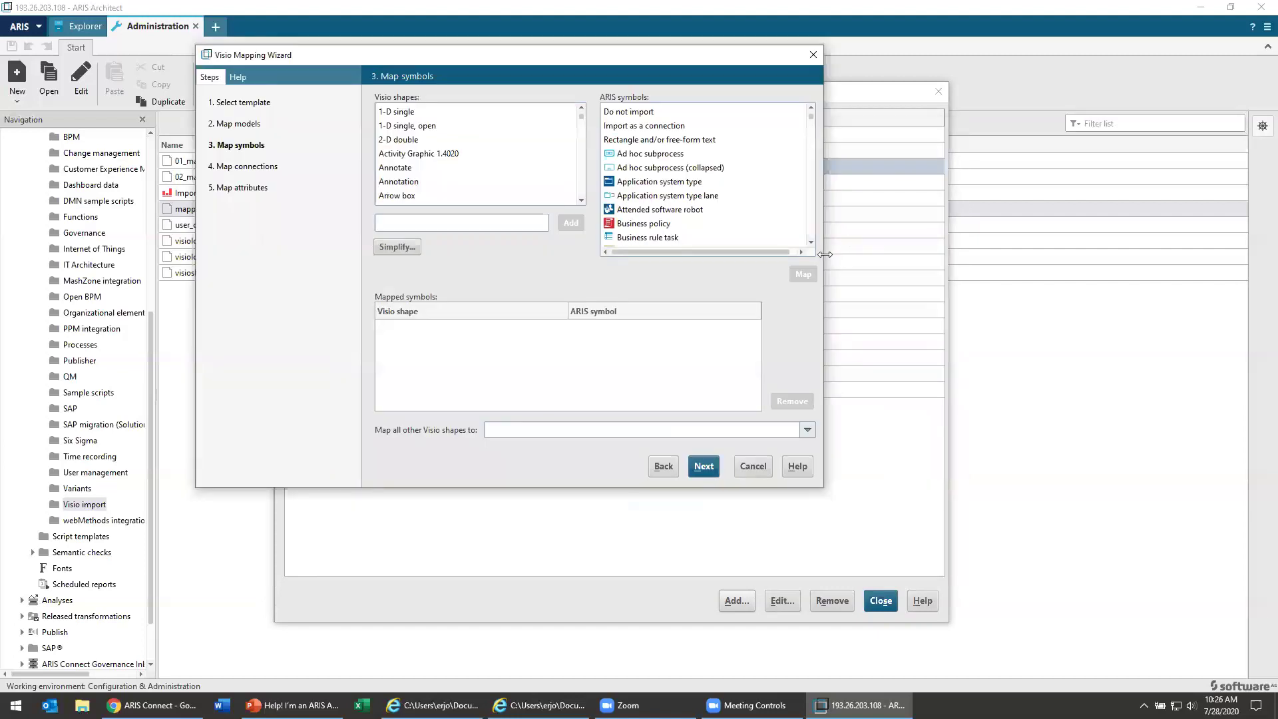
{"action": "left_click_drag", "start_coordinate": [825, 255], "coordinate": [1156, 255]}
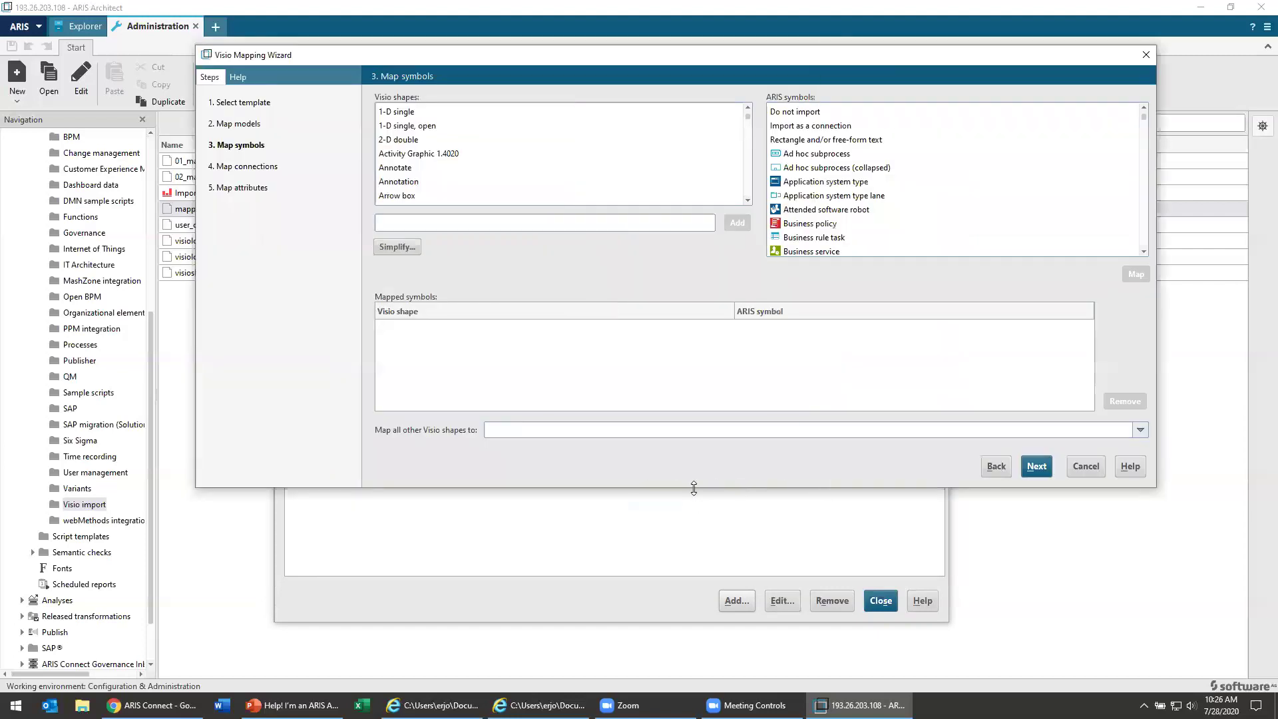
{"action": "left_click_drag", "start_coordinate": [694, 489], "coordinate": [694, 672]}
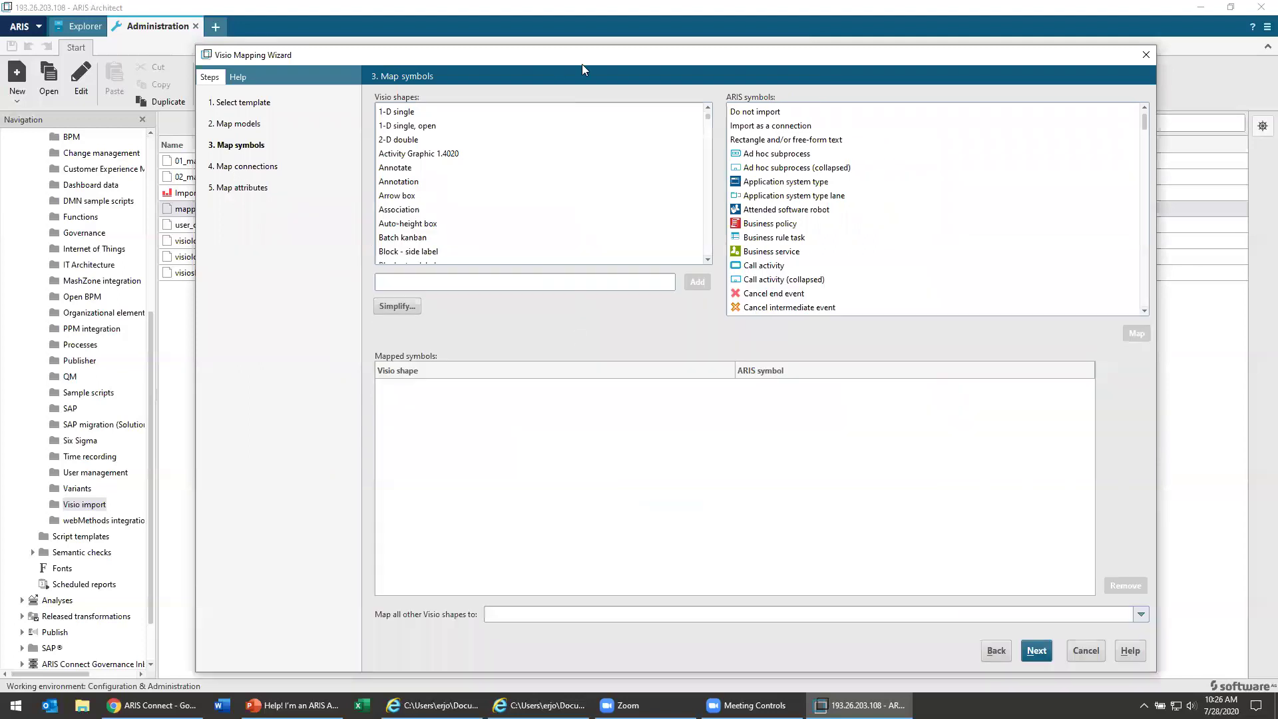
{"action": "left_click_drag", "start_coordinate": [591, 61], "coordinate": [517, 59]}
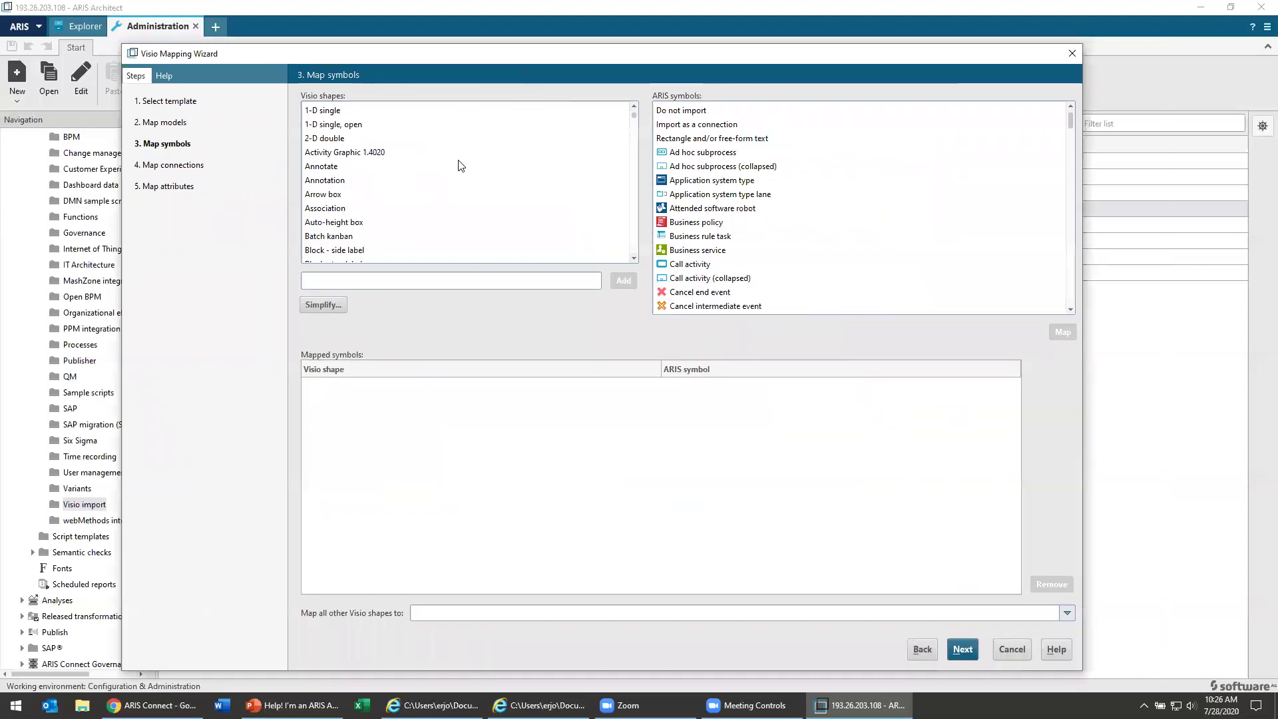
{"action": "scroll", "coordinate": [400, 194], "scroll_direction": "down", "scroll_amount": 1}
{"action": "scroll", "coordinate": [399, 195], "scroll_direction": "down", "scroll_amount": 1}
{"action": "scroll", "coordinate": [398, 196], "scroll_direction": "down", "scroll_amount": 1}
{"action": "scroll", "coordinate": [398, 196], "scroll_direction": "down", "scroll_amount": 3}
{"action": "scroll", "coordinate": [399, 195], "scroll_direction": "down", "scroll_amount": 3}
{"action": "scroll", "coordinate": [399, 194], "scroll_direction": "down", "scroll_amount": 3}
{"action": "scroll", "coordinate": [400, 193], "scroll_direction": "down", "scroll_amount": 3}
{"action": "scroll", "coordinate": [400, 194], "scroll_direction": "up", "scroll_amount": 3}
{"action": "scroll", "coordinate": [391, 160], "scroll_direction": "up", "scroll_amount": 1}
- Map Process Box, Process, Process (circle) and Process Step to Task
{"action": "left_click", "coordinate": [366, 151]}
{"action": "scroll", "coordinate": [734, 219], "scroll_direction": "down", "scroll_amount": 5}
{"action": "scroll", "coordinate": [734, 220], "scroll_direction": "down", "scroll_amount": 5}
{"action": "scroll", "coordinate": [711, 175], "scroll_direction": "down", "scroll_amount": 5}
{"action": "left_click", "coordinate": [705, 167]}
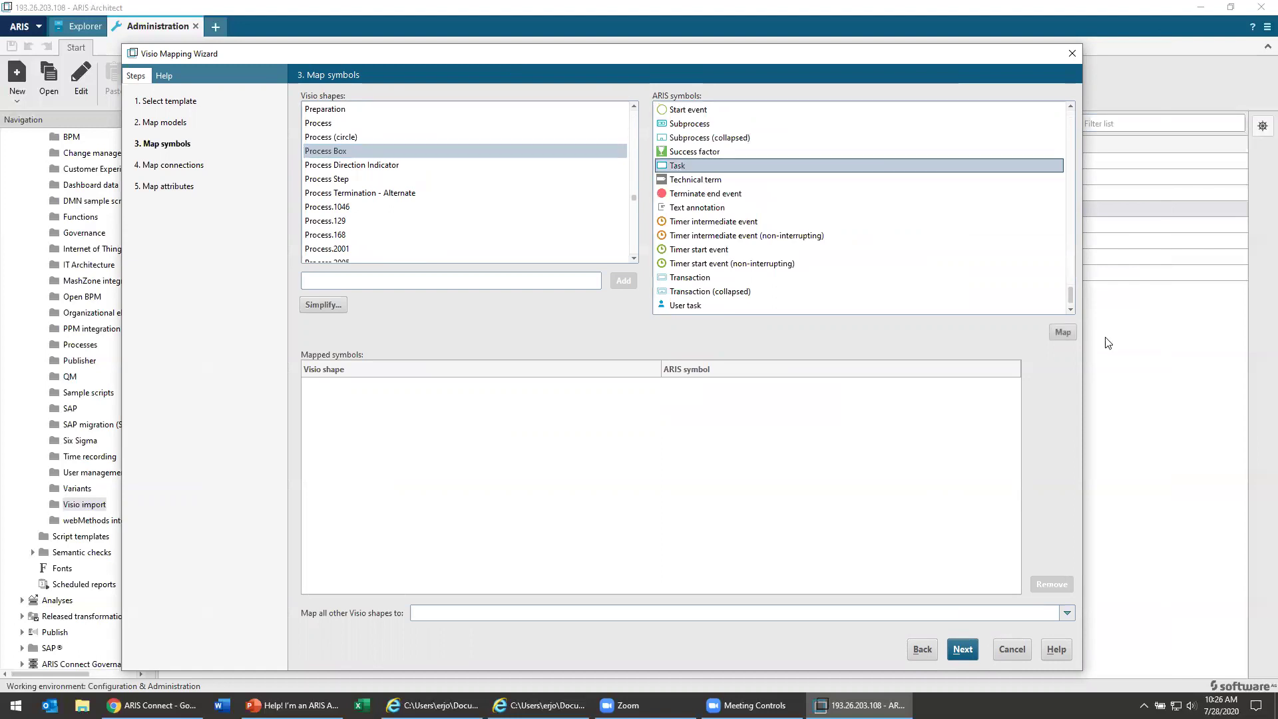
{"action": "left_click", "coordinate": [1065, 333]}
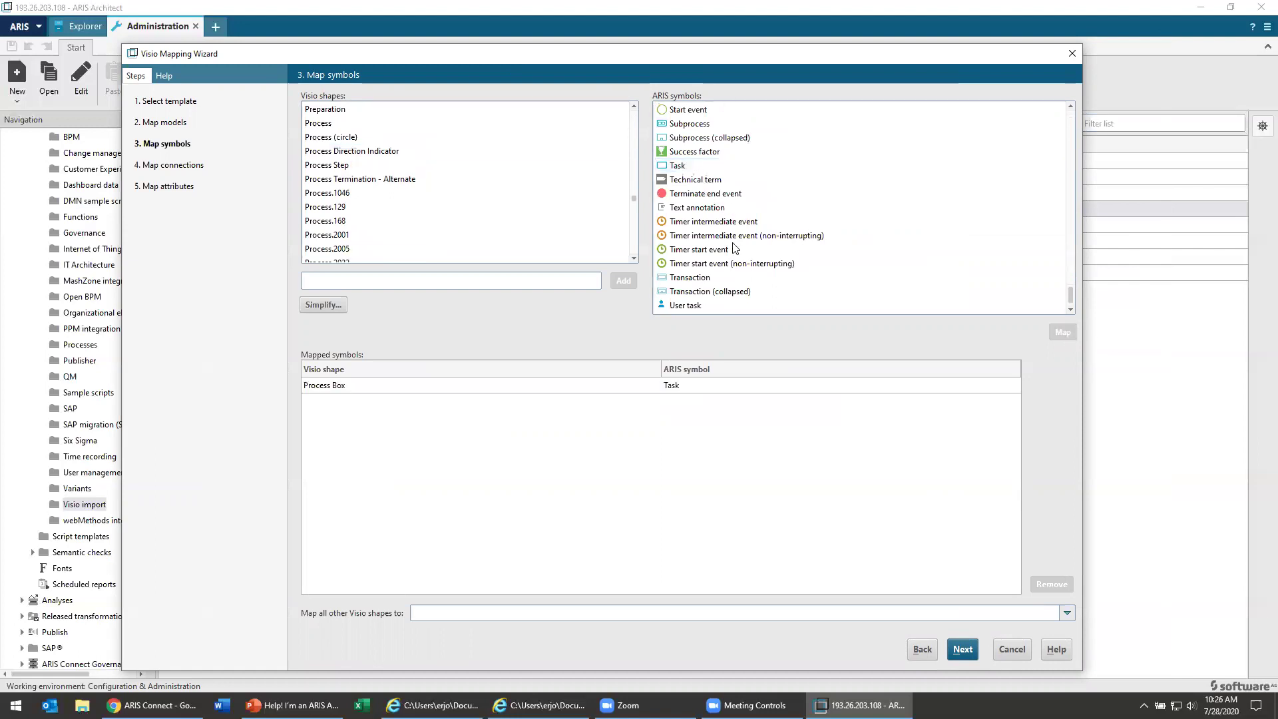
{"action": "left_click", "coordinate": [370, 124]}
{"action": "left_click", "coordinate": [727, 166]}
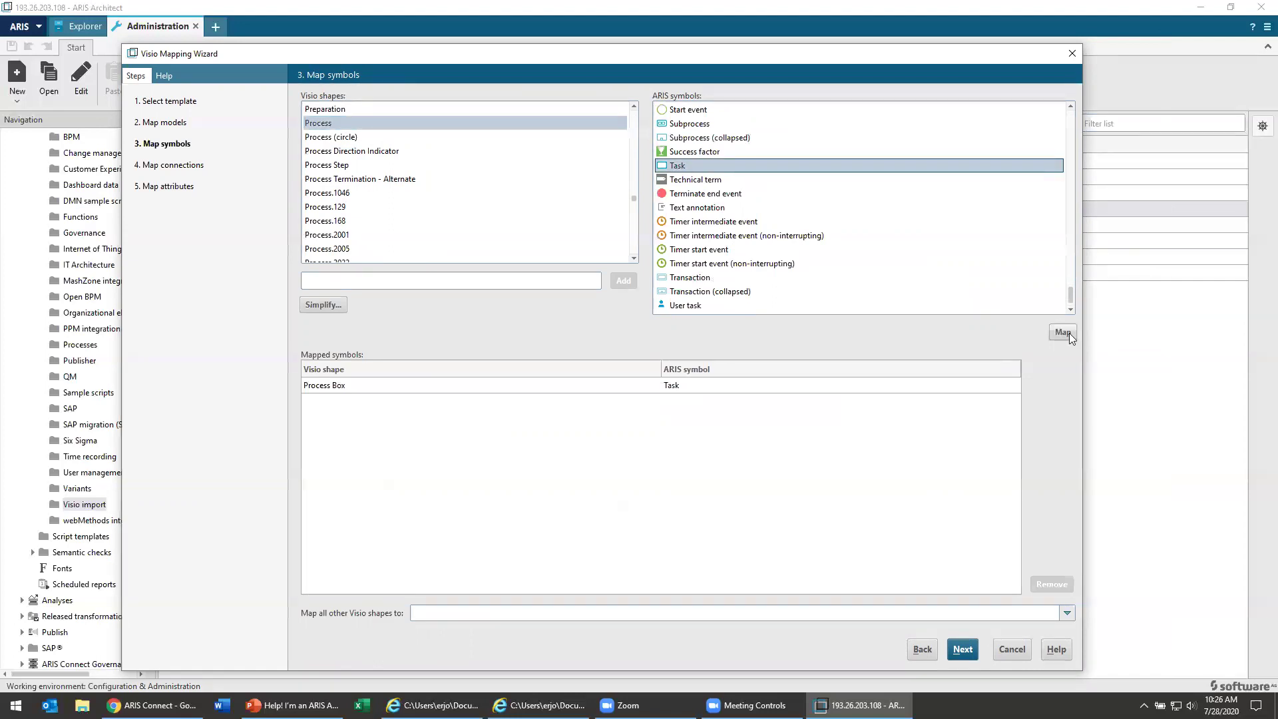
{"action": "left_click", "coordinate": [1062, 331]}
{"action": "left_click", "coordinate": [580, 123]}
{"action": "left_click", "coordinate": [776, 166]}
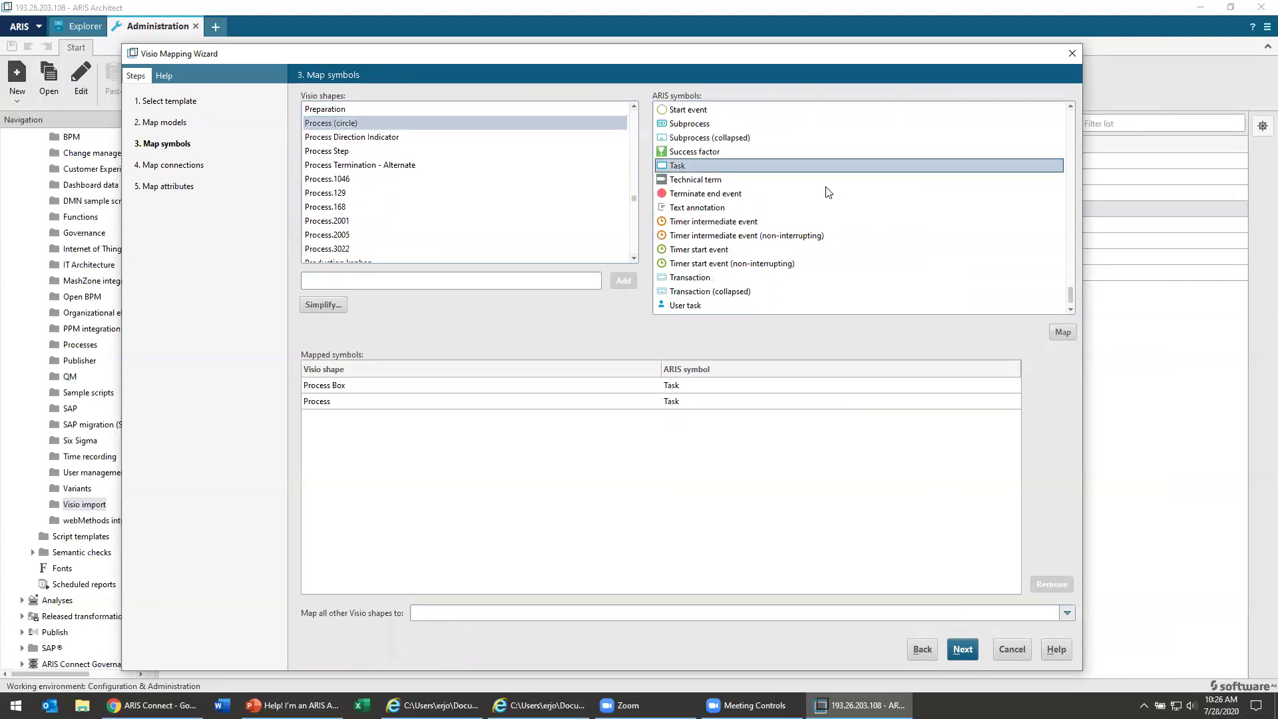
{"action": "left_click", "coordinate": [1059, 332]}
{"action": "left_click", "coordinate": [500, 138]}
{"action": "left_click", "coordinate": [707, 166]}
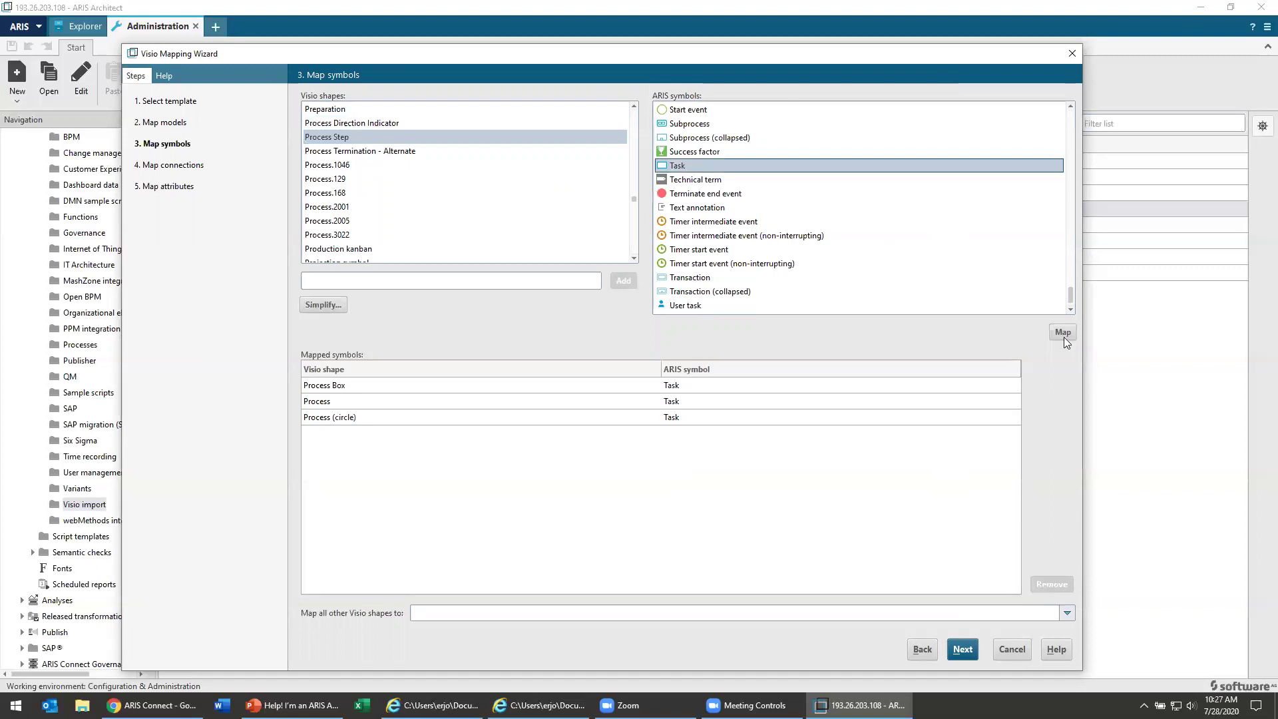
{"action": "left_click", "coordinate": [1063, 332]}
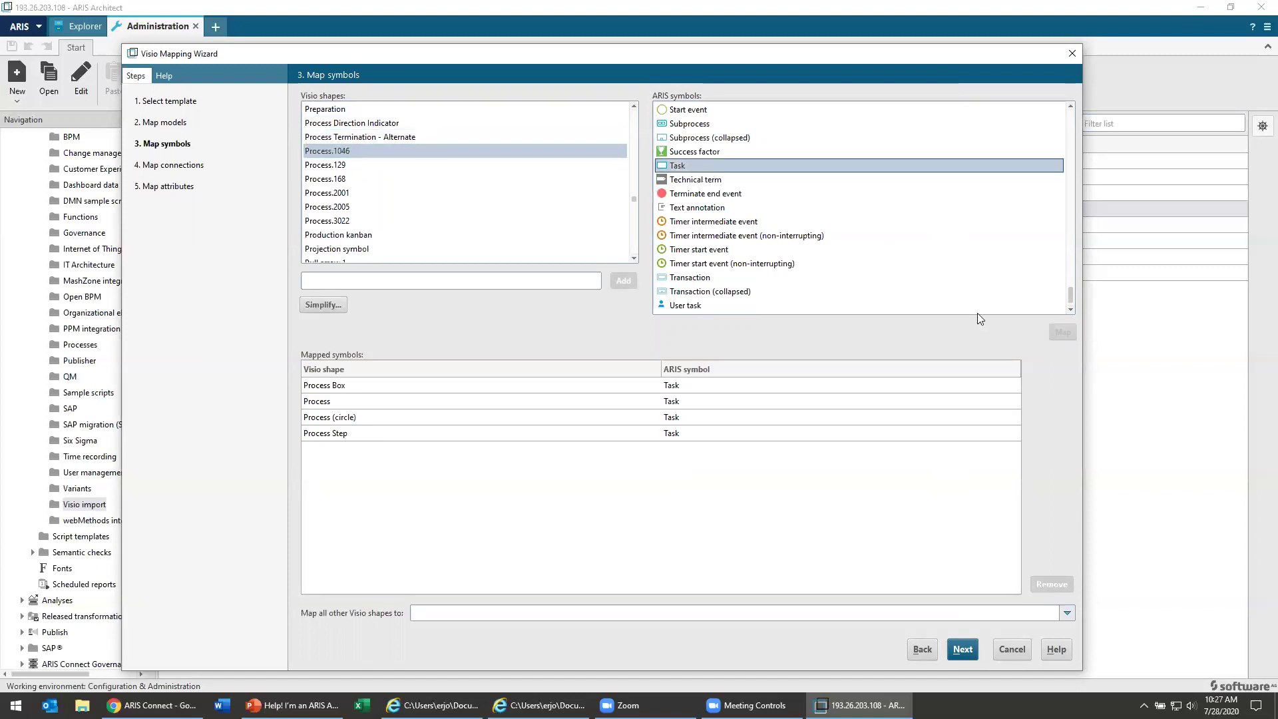
- Map Process.1046, .129, .168, .2001, .2005 and .3022 to Task
{"action": "left_click", "coordinate": [1063, 332]}
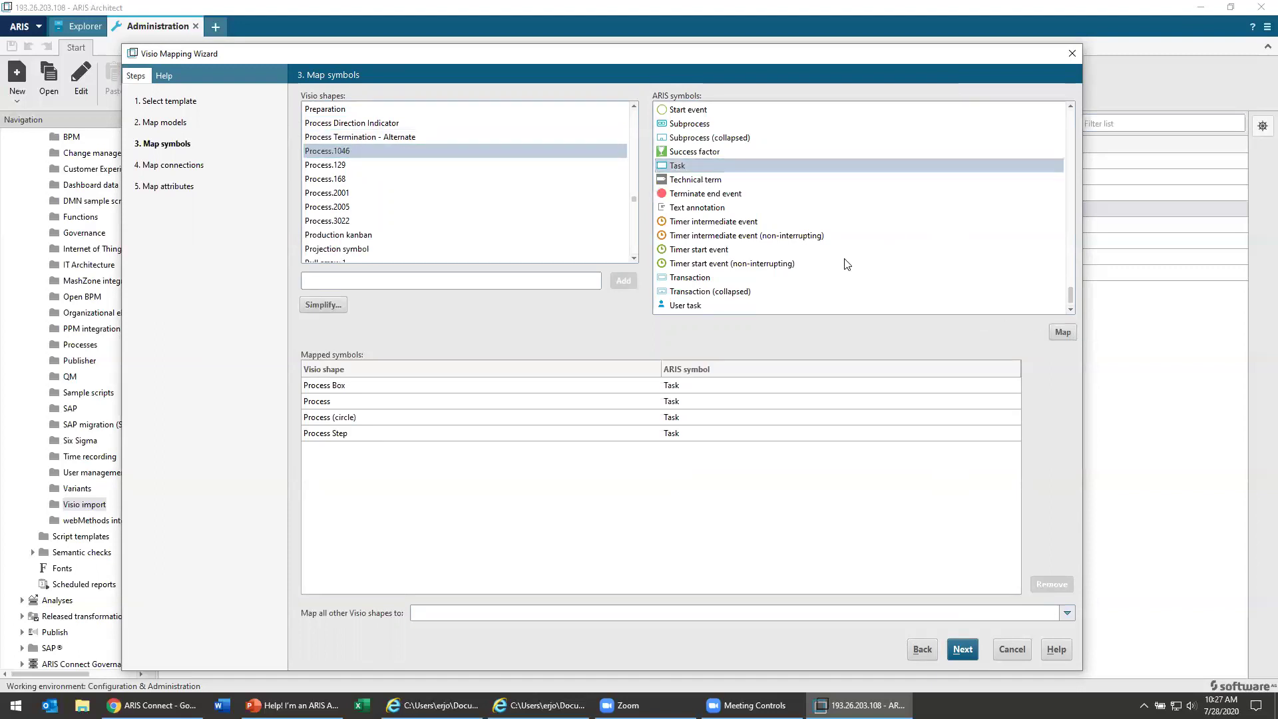
{"action": "left_click", "coordinate": [719, 165]}
{"action": "left_click", "coordinate": [1065, 333]}
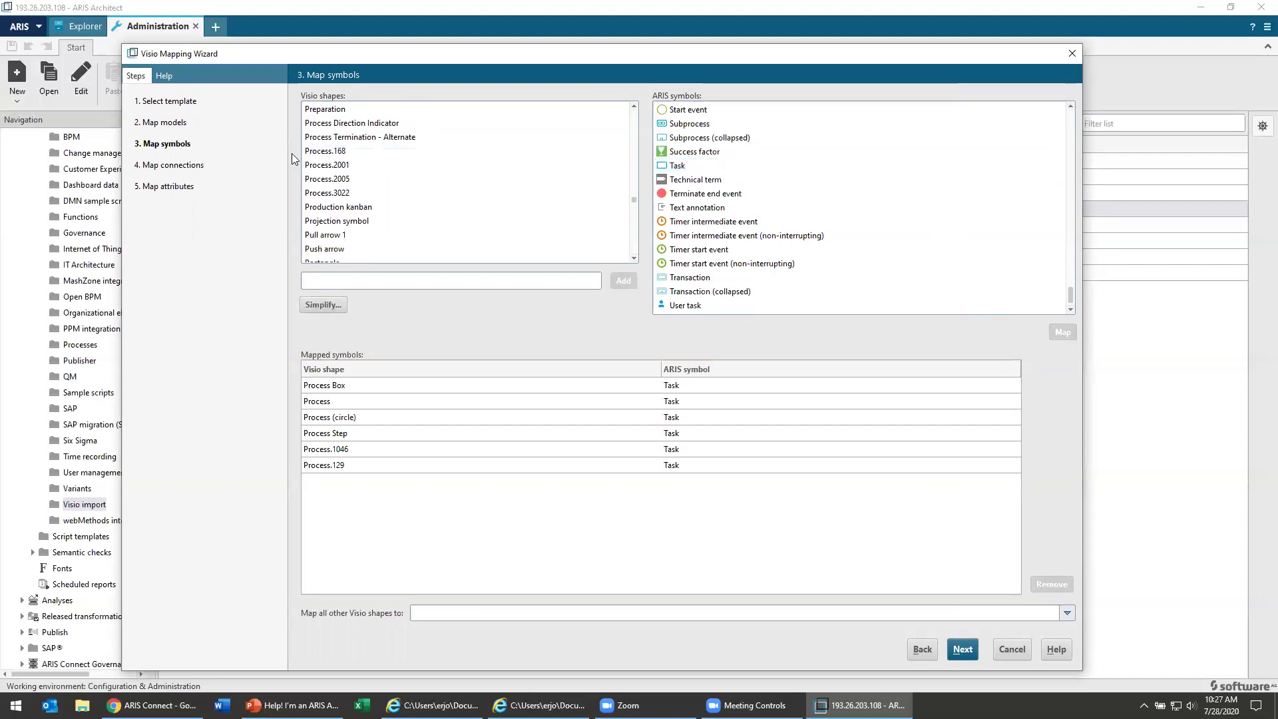
{"action": "left_click", "coordinate": [331, 152]}
{"action": "left_click", "coordinate": [683, 166]}
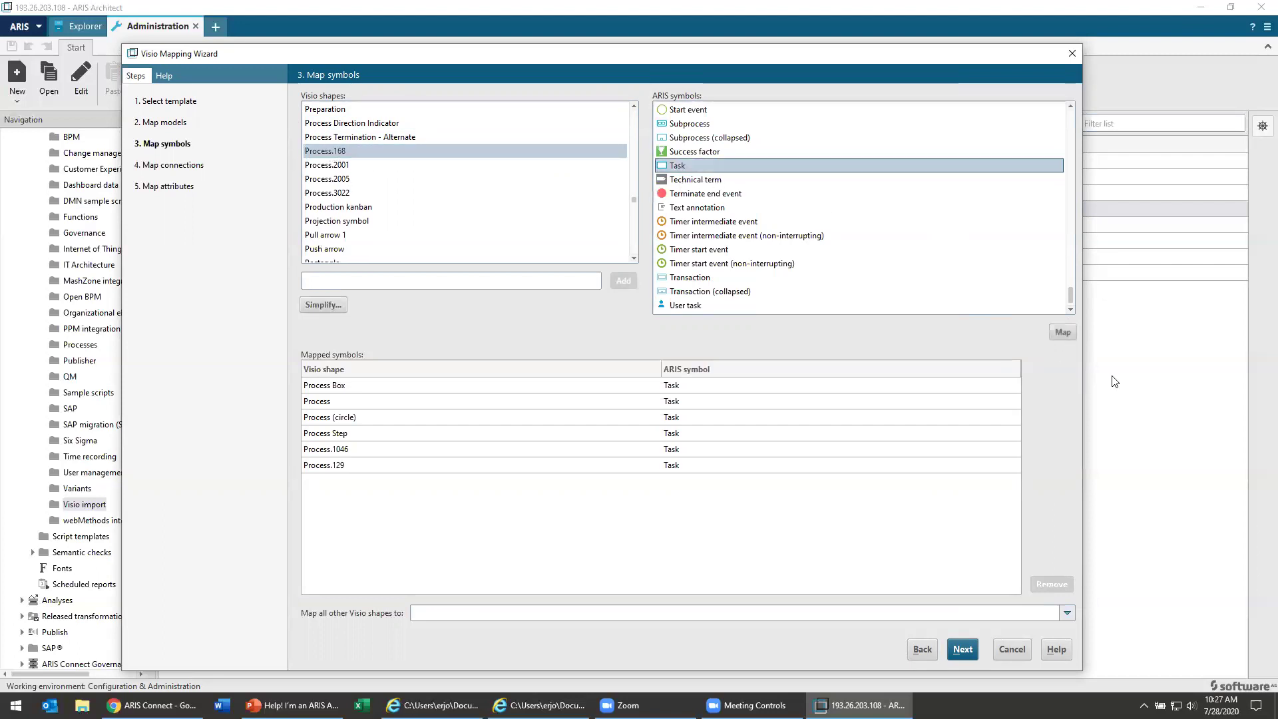
{"action": "left_click", "coordinate": [1065, 334]}
{"action": "left_click", "coordinate": [419, 151]}
{"action": "left_click", "coordinate": [674, 166]}
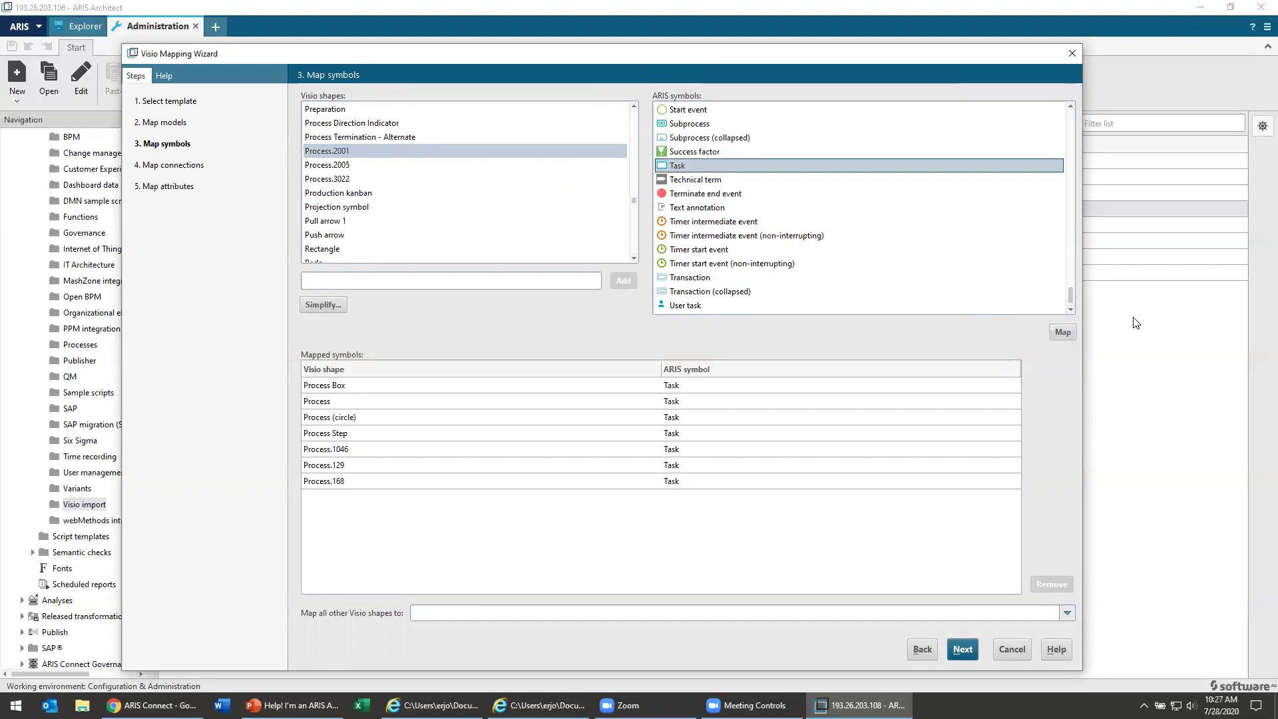
{"action": "left_click", "coordinate": [1063, 332]}
{"action": "left_click", "coordinate": [337, 152]}
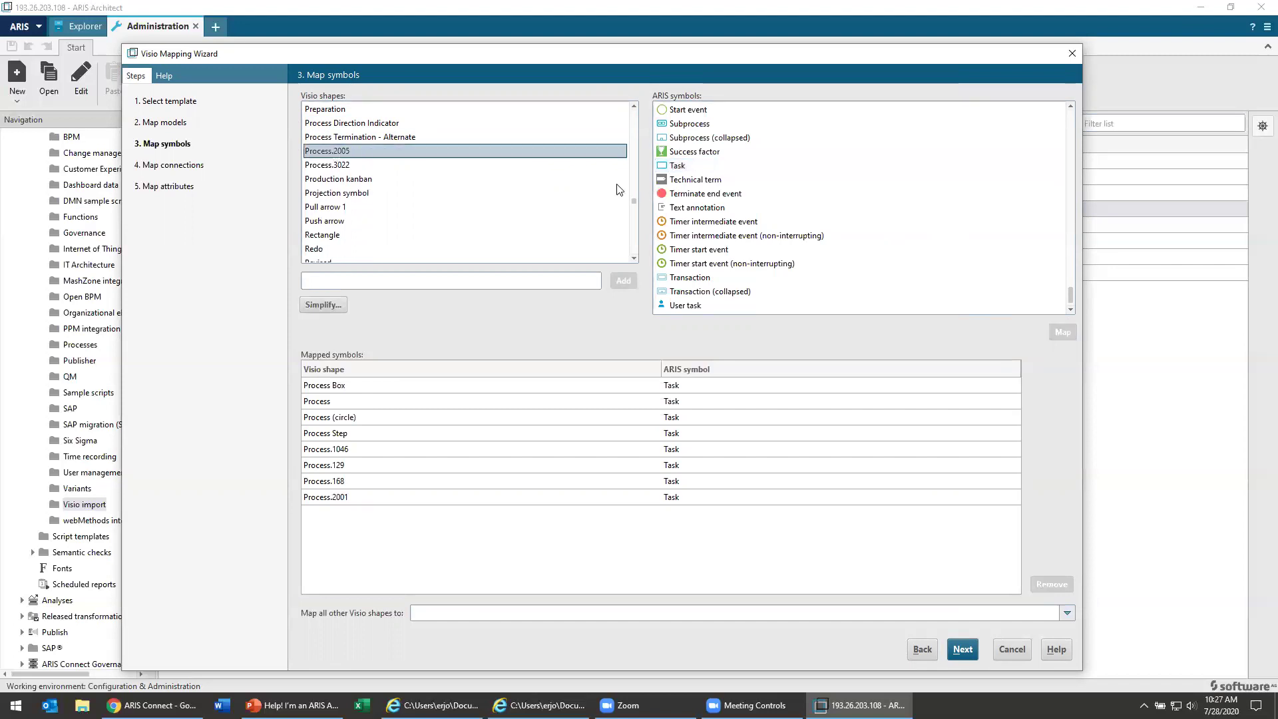
{"action": "left_click", "coordinate": [683, 166]}
{"action": "left_click", "coordinate": [1061, 331]}
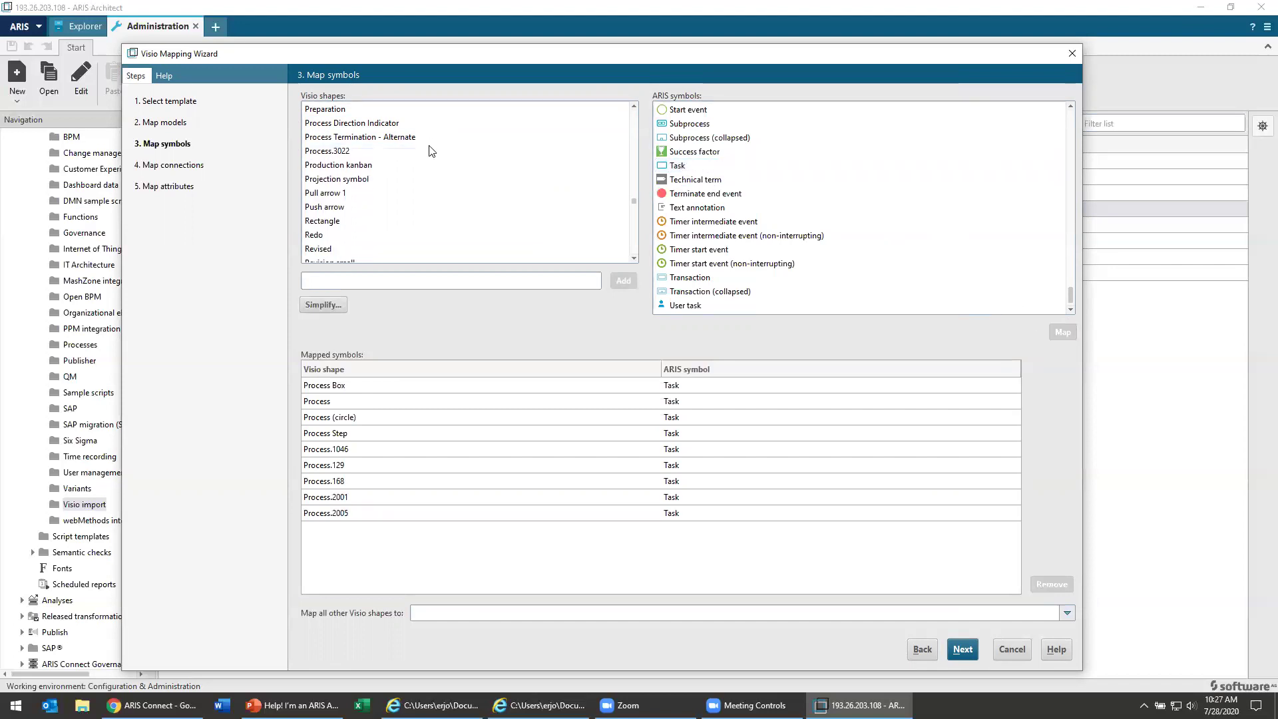
{"action": "left_click", "coordinate": [430, 150]}
{"action": "left_click", "coordinate": [724, 166]}
{"action": "left_click", "coordinate": [1058, 333]}
{"action": "scroll", "coordinate": [429, 205], "scroll_direction": "down", "scroll_amount": 2}
{"action": "scroll", "coordinate": [428, 206], "scroll_direction": "down", "scroll_amount": 2}
{"action": "scroll", "coordinate": [428, 207], "scroll_direction": "down", "scroll_amount": 2}
{"action": "scroll", "coordinate": [429, 207], "scroll_direction": "up", "scroll_amount": 1}
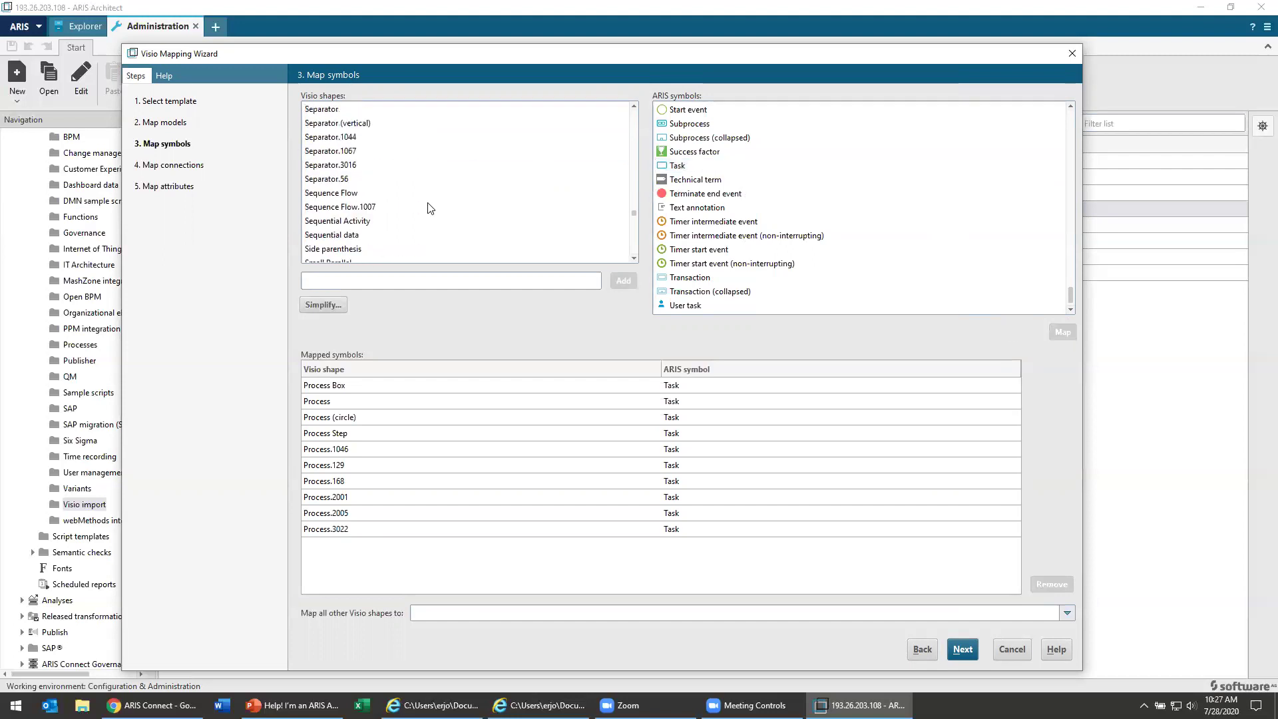
- Map Sequence Flow and Sequence Flow.1007 to 'Import as a connection'
{"action": "left_click", "coordinate": [355, 193]}
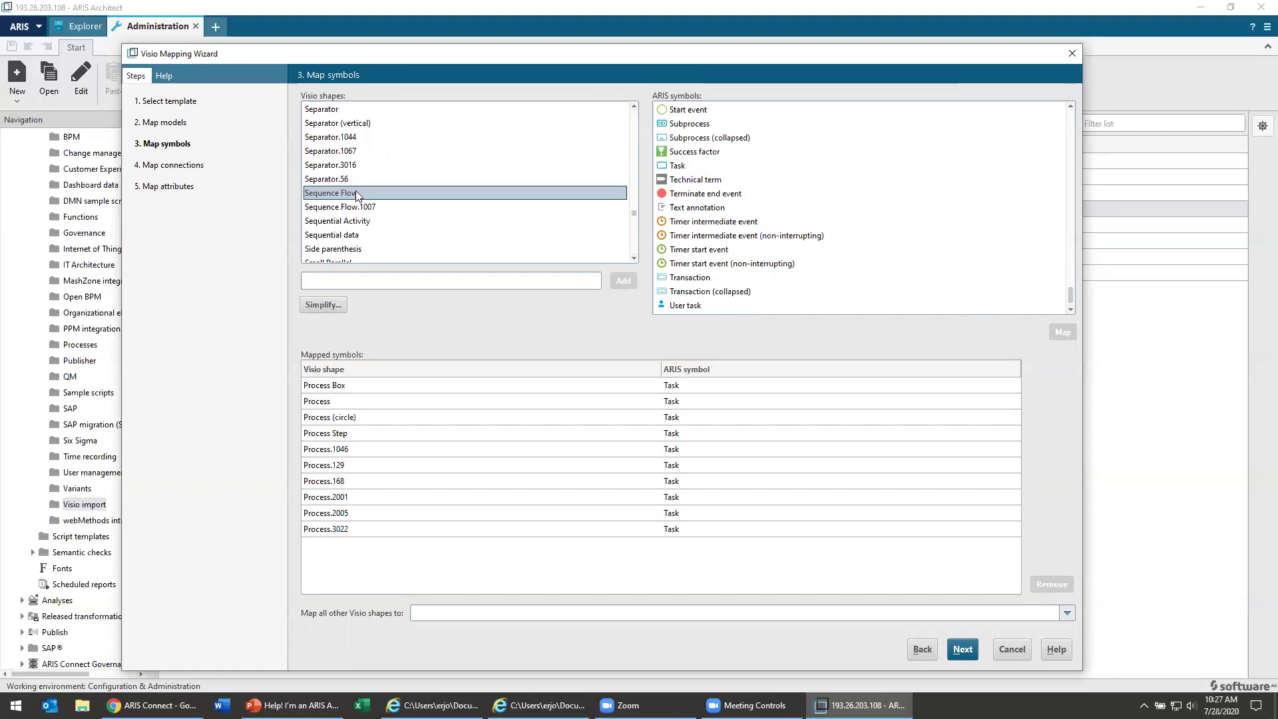
{"action": "scroll", "coordinate": [774, 177], "scroll_direction": "up", "scroll_amount": 6}
{"action": "scroll", "coordinate": [771, 174], "scroll_direction": "up", "scroll_amount": 10}
{"action": "scroll", "coordinate": [772, 174], "scroll_direction": "up", "scroll_amount": 10}
{"action": "left_click", "coordinate": [704, 123]}
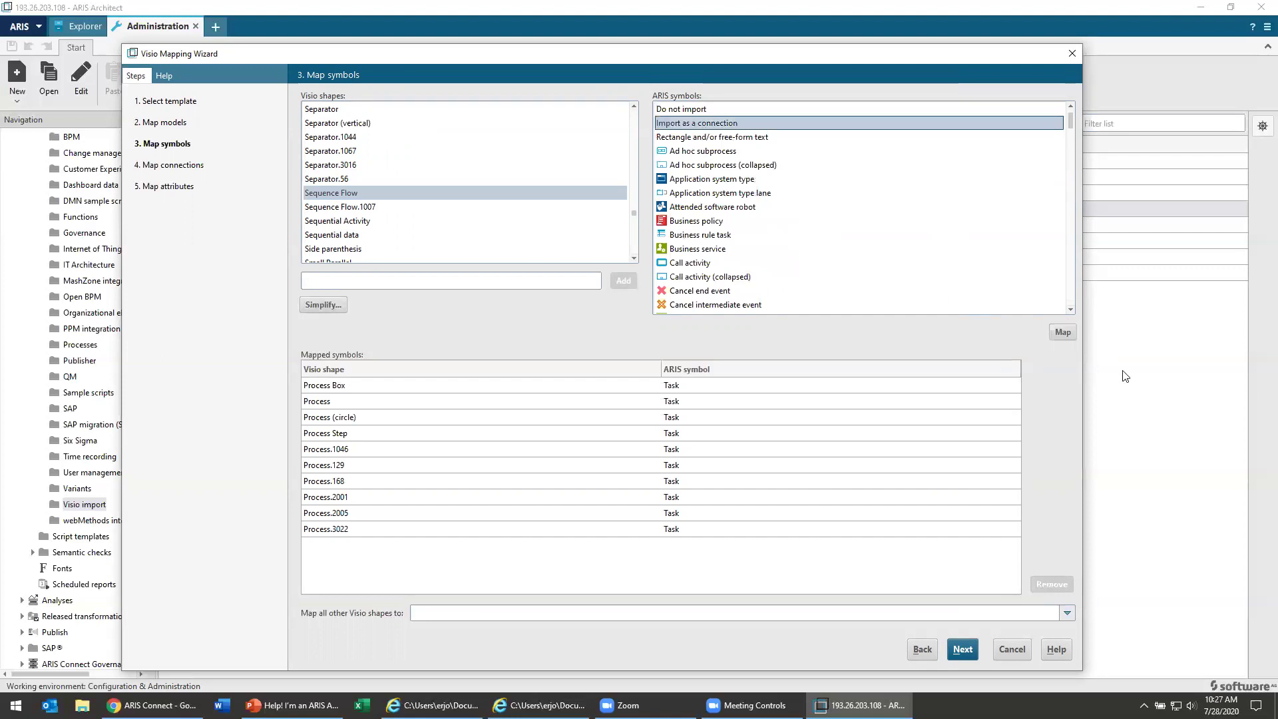
{"action": "left_click", "coordinate": [1063, 331]}
{"action": "left_click", "coordinate": [374, 193]}
{"action": "left_click", "coordinate": [744, 125]}
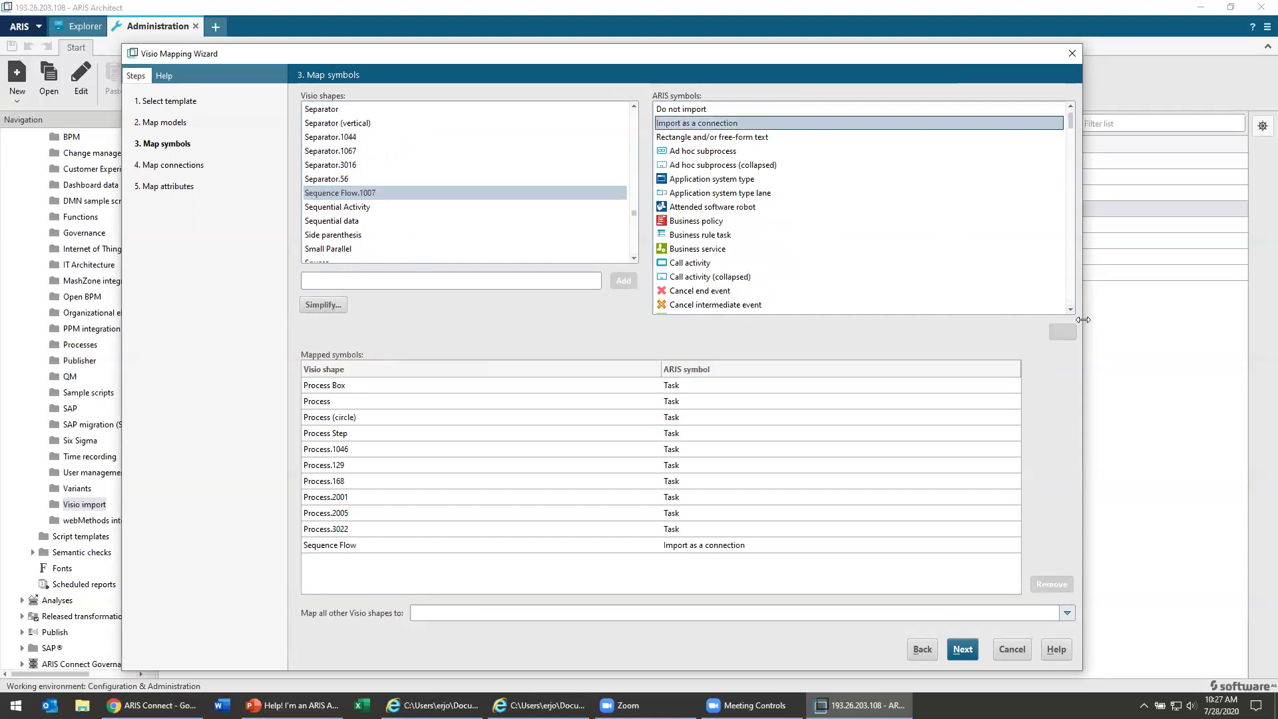
{"action": "left_click", "coordinate": [1063, 332]}
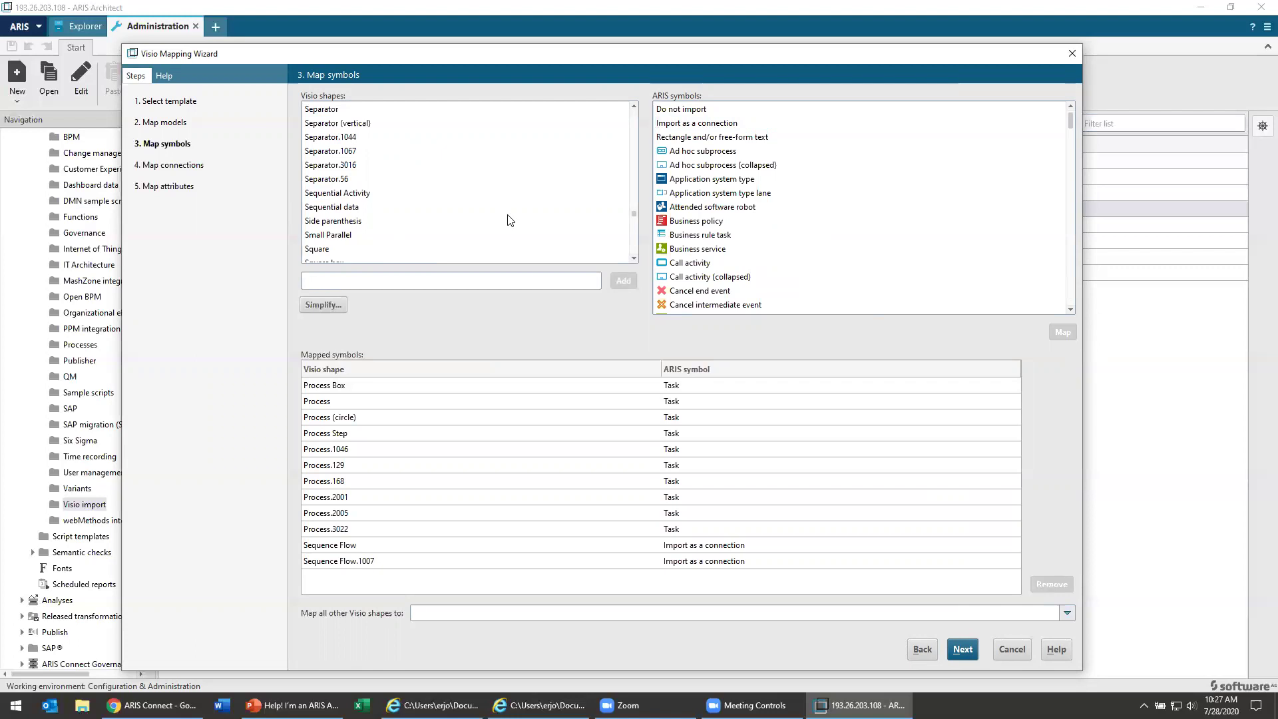
- Map the Sequential Activity shape to Task
{"action": "left_click", "coordinate": [420, 196]}
{"action": "scroll", "coordinate": [788, 174], "scroll_direction": "down", "scroll_amount": 5}
{"action": "scroll", "coordinate": [790, 174], "scroll_direction": "down", "scroll_amount": 5}
{"action": "scroll", "coordinate": [789, 174], "scroll_direction": "down", "scroll_amount": 5}
{"action": "scroll", "coordinate": [789, 174], "scroll_direction": "up", "scroll_amount": 2}
{"action": "scroll", "coordinate": [789, 174], "scroll_direction": "down", "scroll_amount": 3}
{"action": "left_click", "coordinate": [744, 206]}
{"action": "left_click", "coordinate": [1063, 332]}
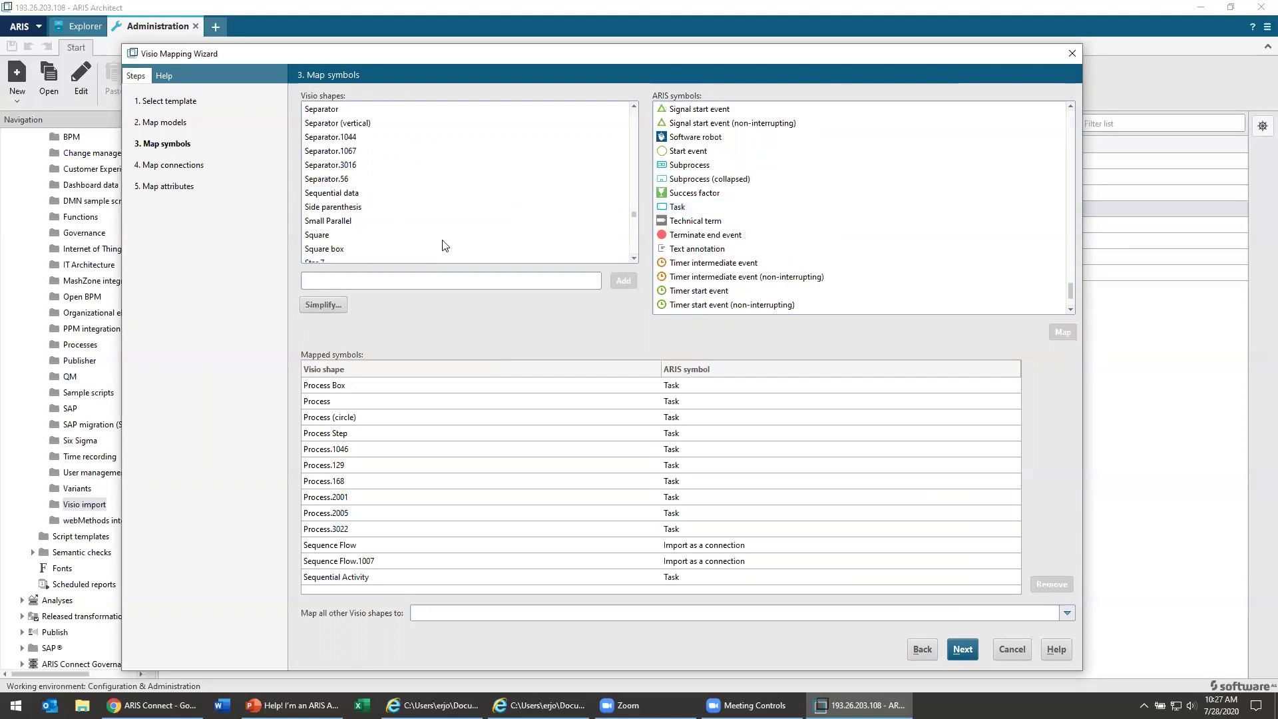
{"action": "scroll", "coordinate": [433, 211], "scroll_direction": "down", "scroll_amount": 2}
{"action": "scroll", "coordinate": [434, 212], "scroll_direction": "down", "scroll_amount": 2}
{"action": "scroll", "coordinate": [433, 212], "scroll_direction": "down", "scroll_amount": 1}
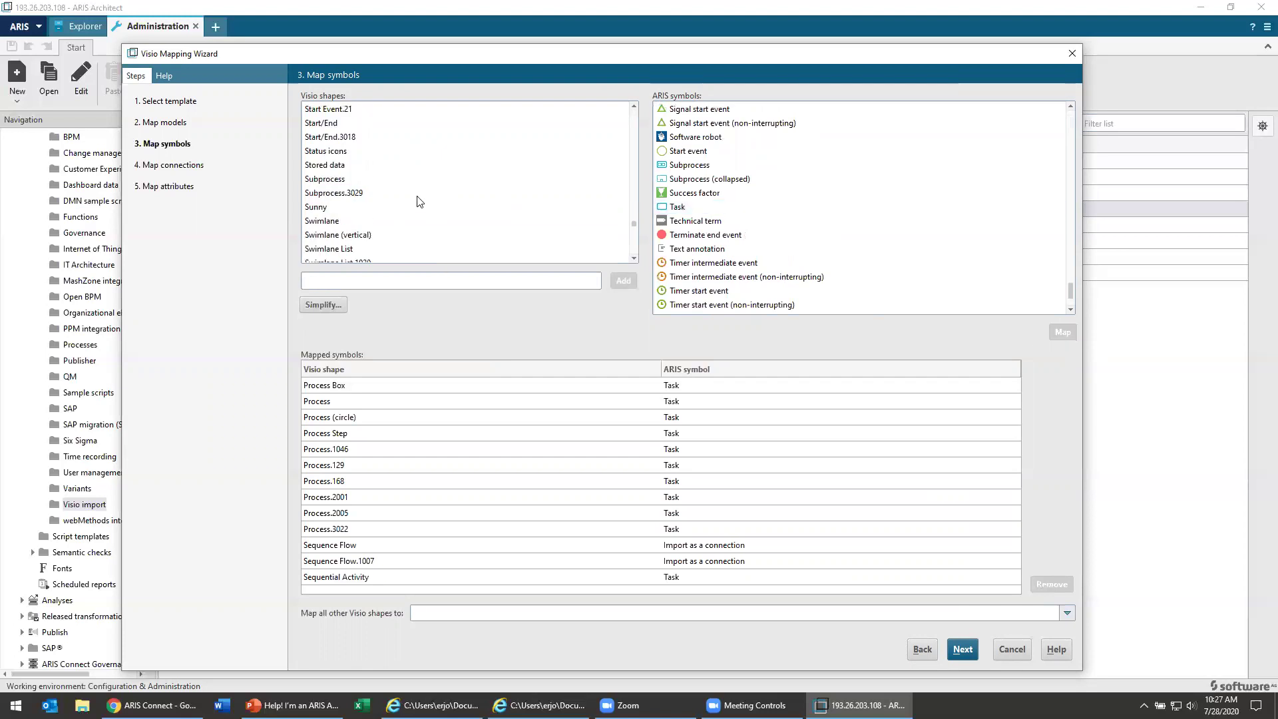
- Select the Start shape, then choose Role lane as the Swimlane symbol
{"action": "left_click", "coordinate": [372, 124]}
{"action": "scroll", "coordinate": [390, 119], "scroll_direction": "up", "scroll_amount": 1}
{"action": "left_click", "coordinate": [381, 123]}
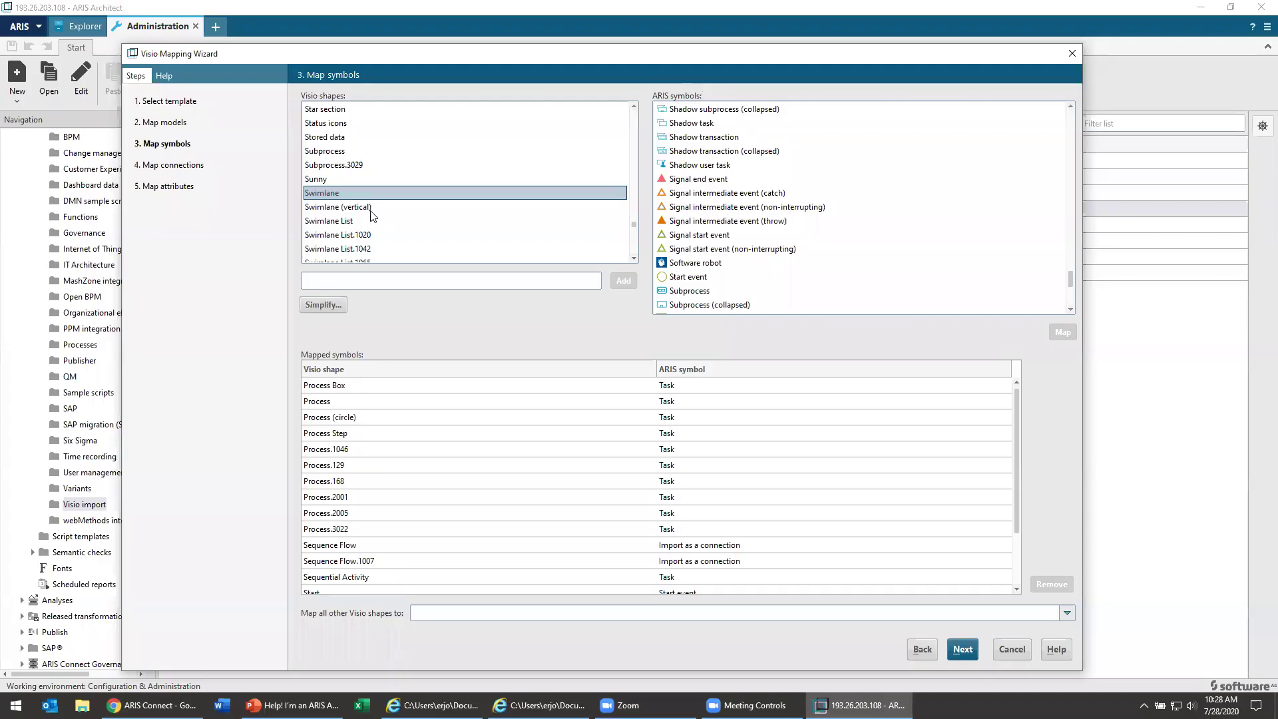
{"action": "scroll", "coordinate": [360, 214], "scroll_direction": "down", "scroll_amount": 1}
{"action": "scroll", "coordinate": [807, 181], "scroll_direction": "down", "scroll_amount": 2}
{"action": "scroll", "coordinate": [807, 183], "scroll_direction": "up", "scroll_amount": 1}
{"action": "scroll", "coordinate": [807, 185], "scroll_direction": "up", "scroll_amount": 1}
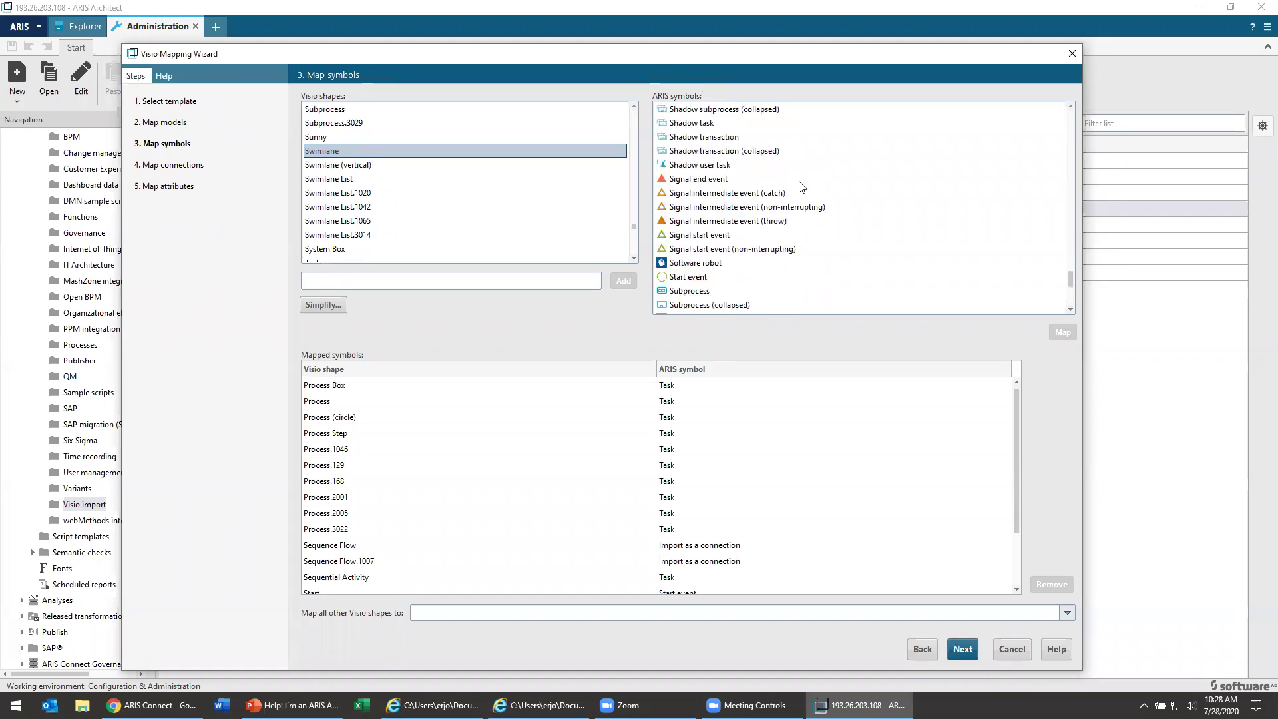
{"action": "scroll", "coordinate": [803, 184], "scroll_direction": "down", "scroll_amount": 1}
{"action": "scroll", "coordinate": [800, 187], "scroll_direction": "down", "scroll_amount": 1}
{"action": "scroll", "coordinate": [799, 186], "scroll_direction": "down", "scroll_amount": 2}
{"action": "scroll", "coordinate": [798, 184], "scroll_direction": "up", "scroll_amount": 3}
{"action": "scroll", "coordinate": [798, 183], "scroll_direction": "up", "scroll_amount": 3}
{"action": "scroll", "coordinate": [795, 182], "scroll_direction": "up", "scroll_amount": 4}
{"action": "scroll", "coordinate": [796, 181], "scroll_direction": "up", "scroll_amount": 5}
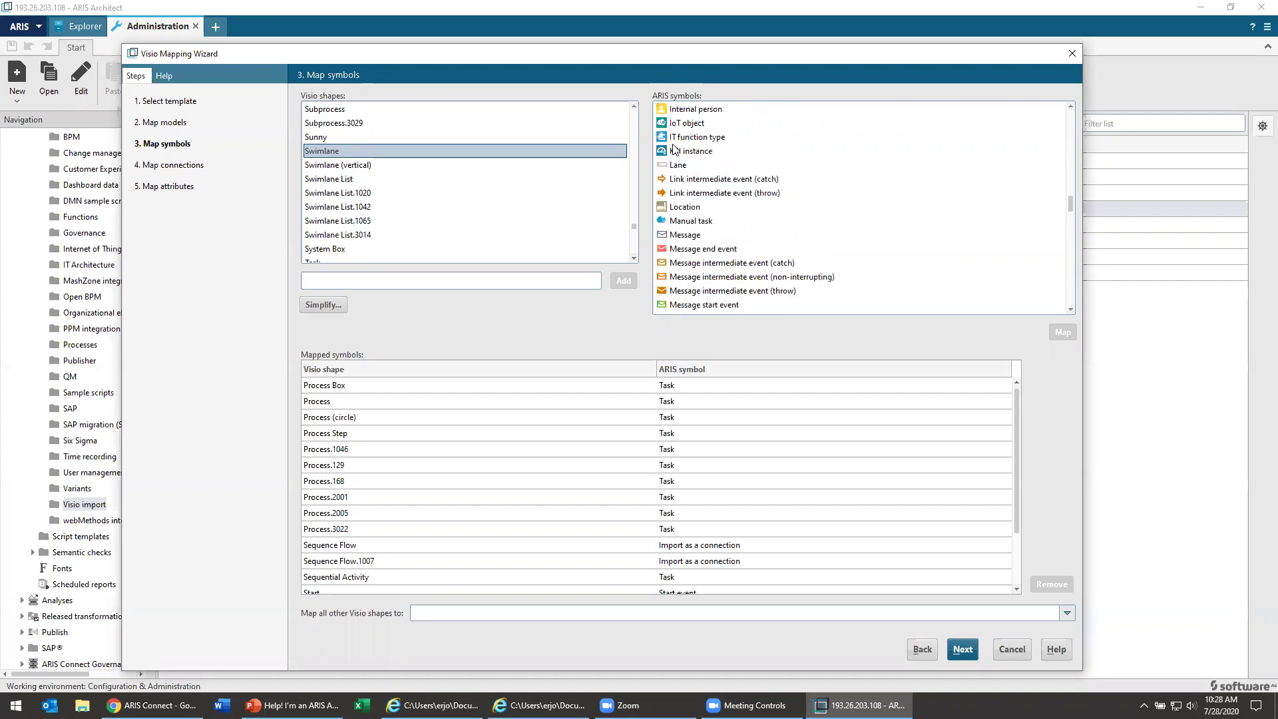
{"action": "left_click", "coordinate": [689, 167]}
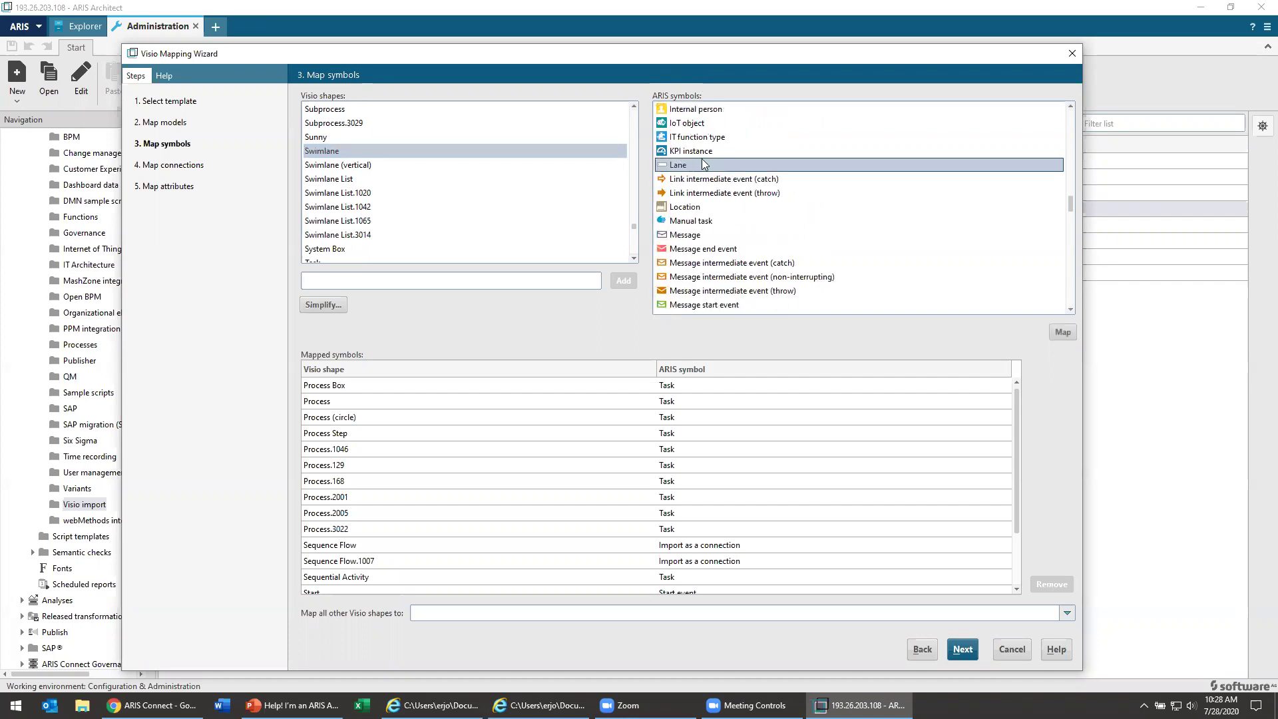
{"action": "scroll", "coordinate": [699, 165], "scroll_direction": "down", "scroll_amount": 3}
{"action": "scroll", "coordinate": [706, 165], "scroll_direction": "down", "scroll_amount": 2}
{"action": "left_click", "coordinate": [721, 207]}
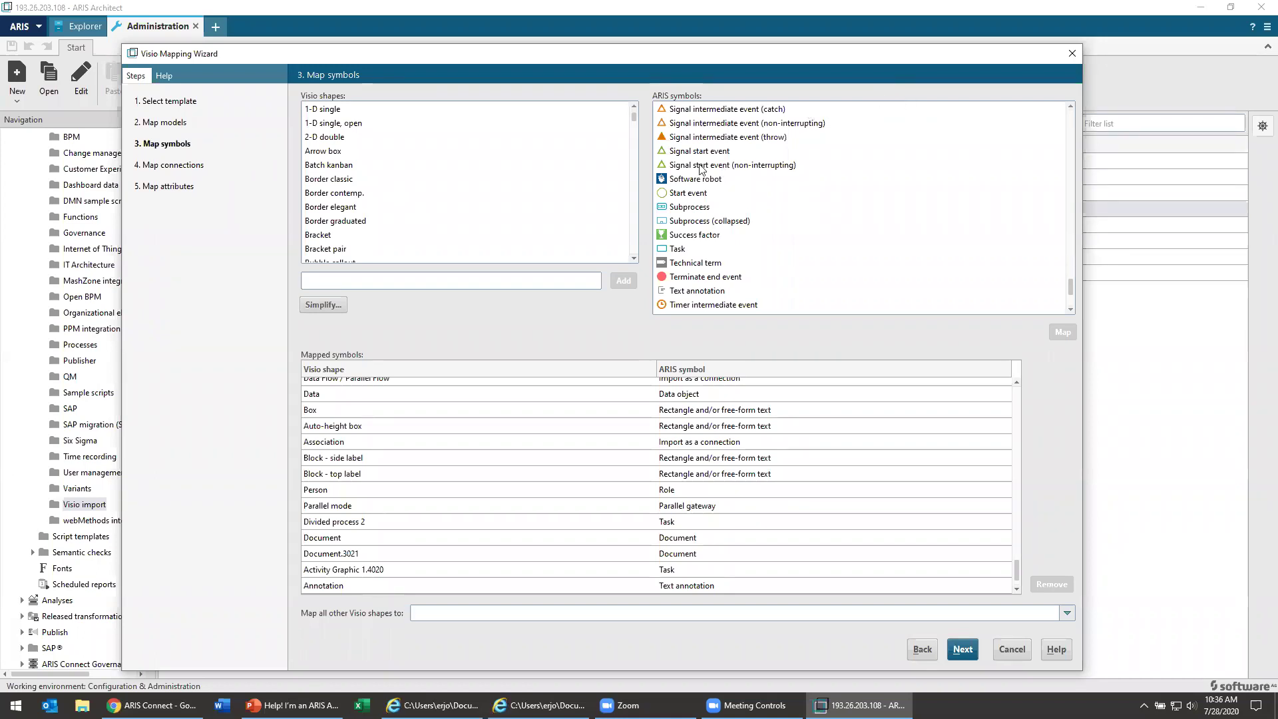
{"action": "scroll", "coordinate": [440, 153], "scroll_direction": "down", "scroll_amount": 10}
{"action": "scroll", "coordinate": [439, 153], "scroll_direction": "up", "scroll_amount": 3}
{"action": "scroll", "coordinate": [441, 154], "scroll_direction": "up", "scroll_amount": 3}
{"action": "scroll", "coordinate": [443, 158], "scroll_direction": "up", "scroll_amount": 4}
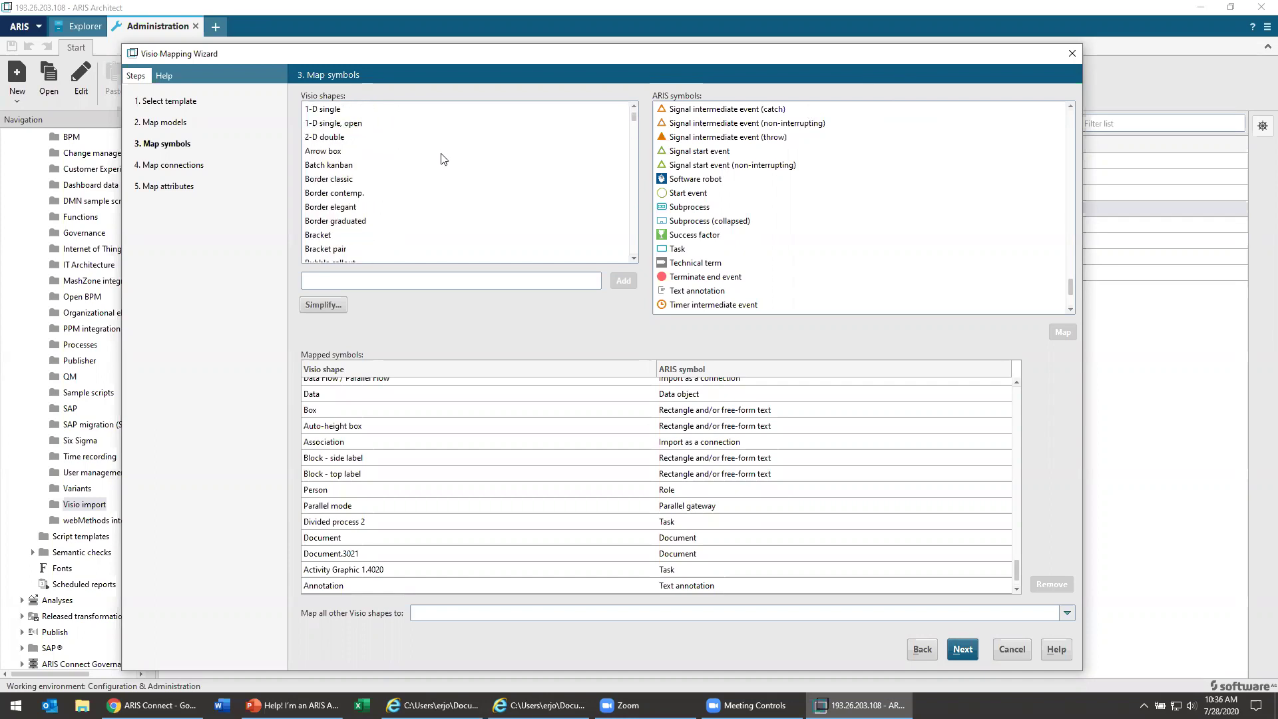
- Set 'Map all other Visio shapes to' to the Hardware component type
{"action": "left_click", "coordinate": [536, 618]}
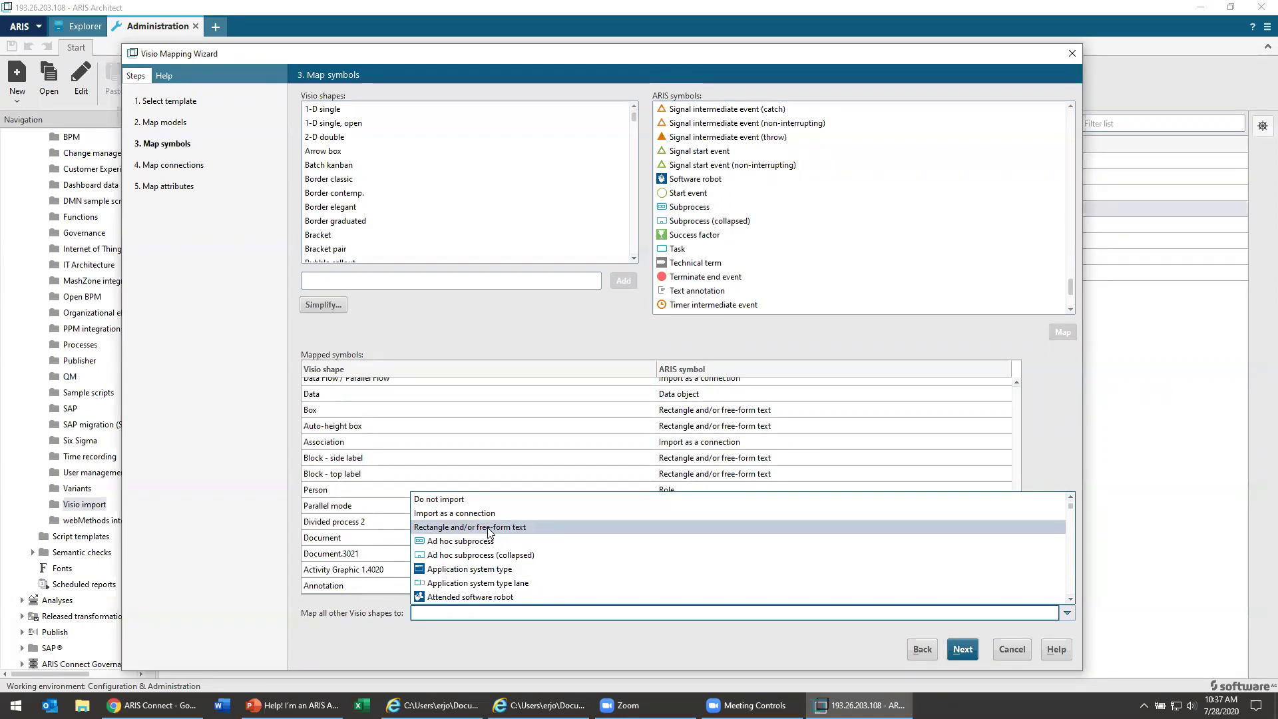
{"action": "scroll", "coordinate": [490, 531], "scroll_direction": "down", "scroll_amount": 1}
{"action": "scroll", "coordinate": [495, 520], "scroll_direction": "down", "scroll_amount": 5}
{"action": "scroll", "coordinate": [504, 504], "scroll_direction": "down", "scroll_amount": 1}
{"action": "scroll", "coordinate": [504, 509], "scroll_direction": "down", "scroll_amount": 3}
{"action": "scroll", "coordinate": [485, 554], "scroll_direction": "down", "scroll_amount": 3}
{"action": "scroll", "coordinate": [491, 557], "scroll_direction": "down", "scroll_amount": 2}
{"action": "scroll", "coordinate": [493, 555], "scroll_direction": "down", "scroll_amount": 1}
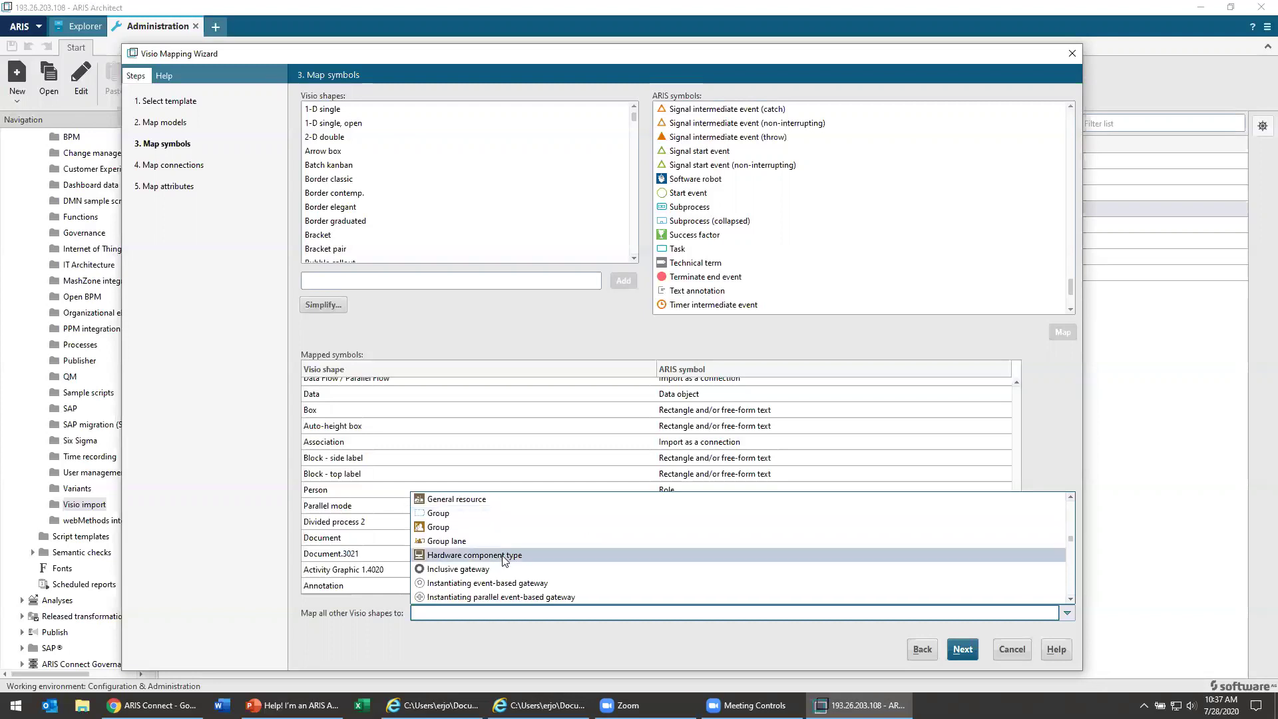
{"action": "left_click", "coordinate": [503, 557]}
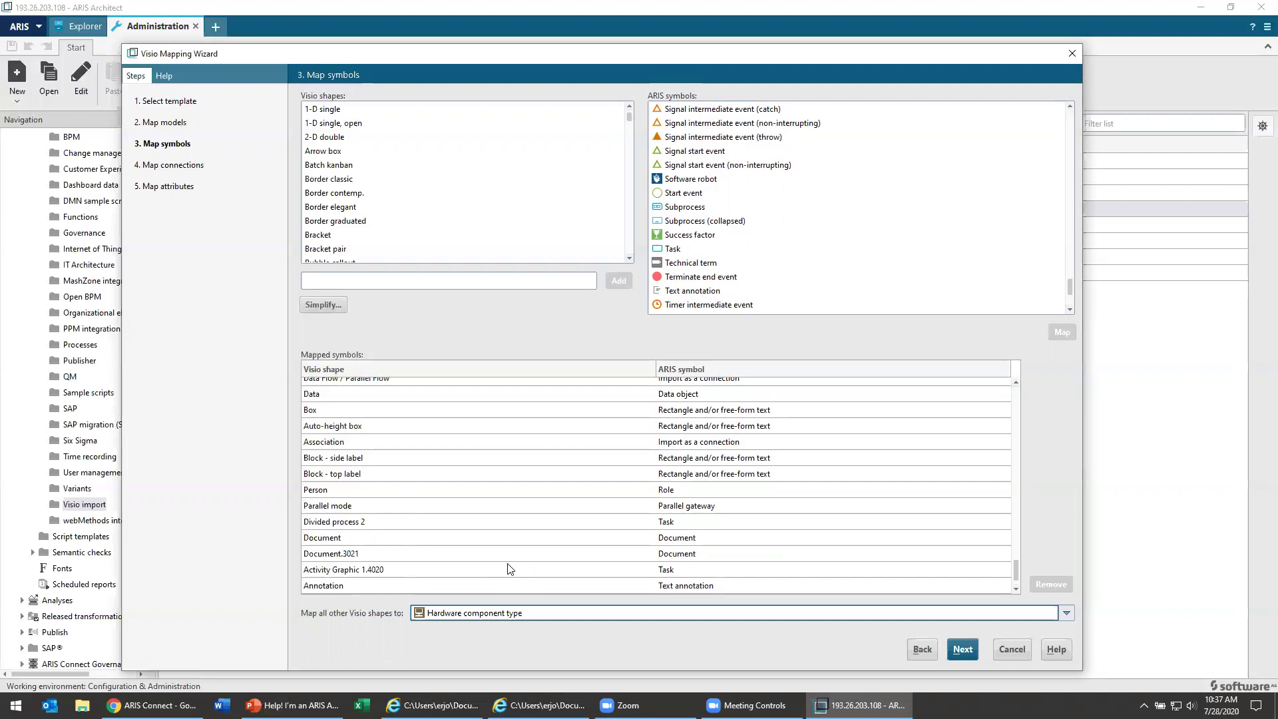
{"action": "left_click", "coordinate": [540, 705]}
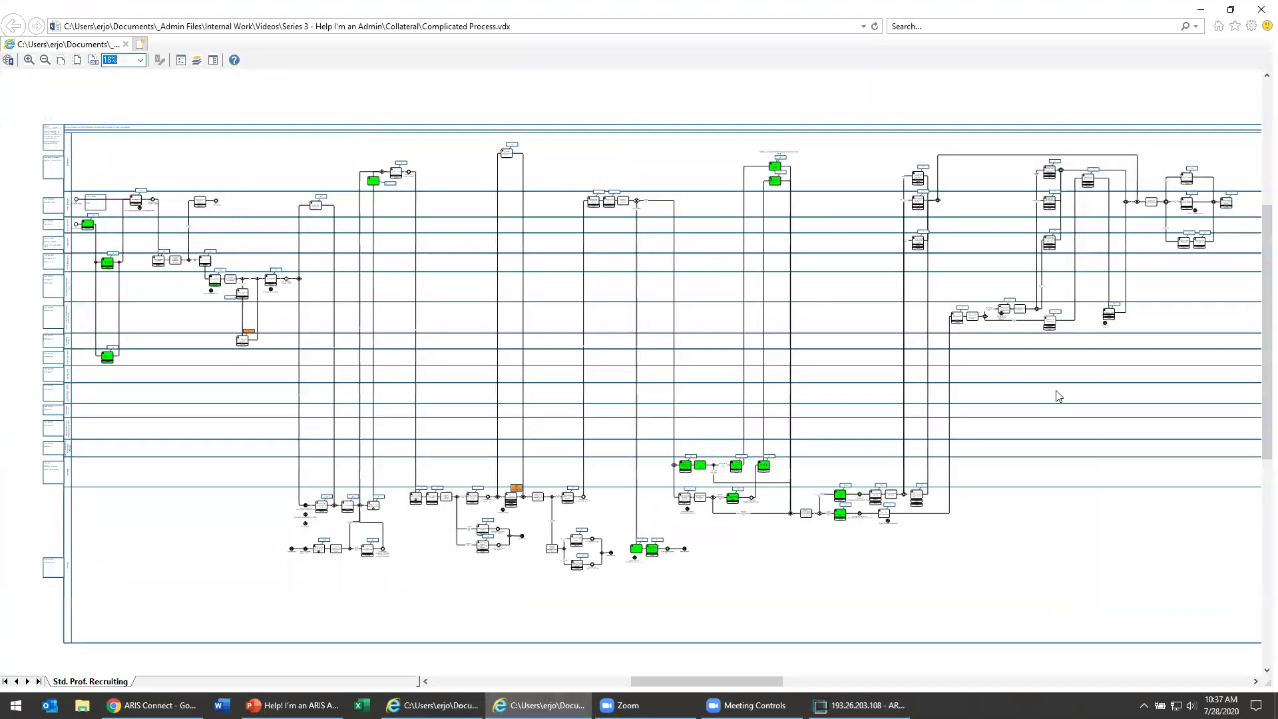
{"action": "left_click", "coordinate": [539, 705]}
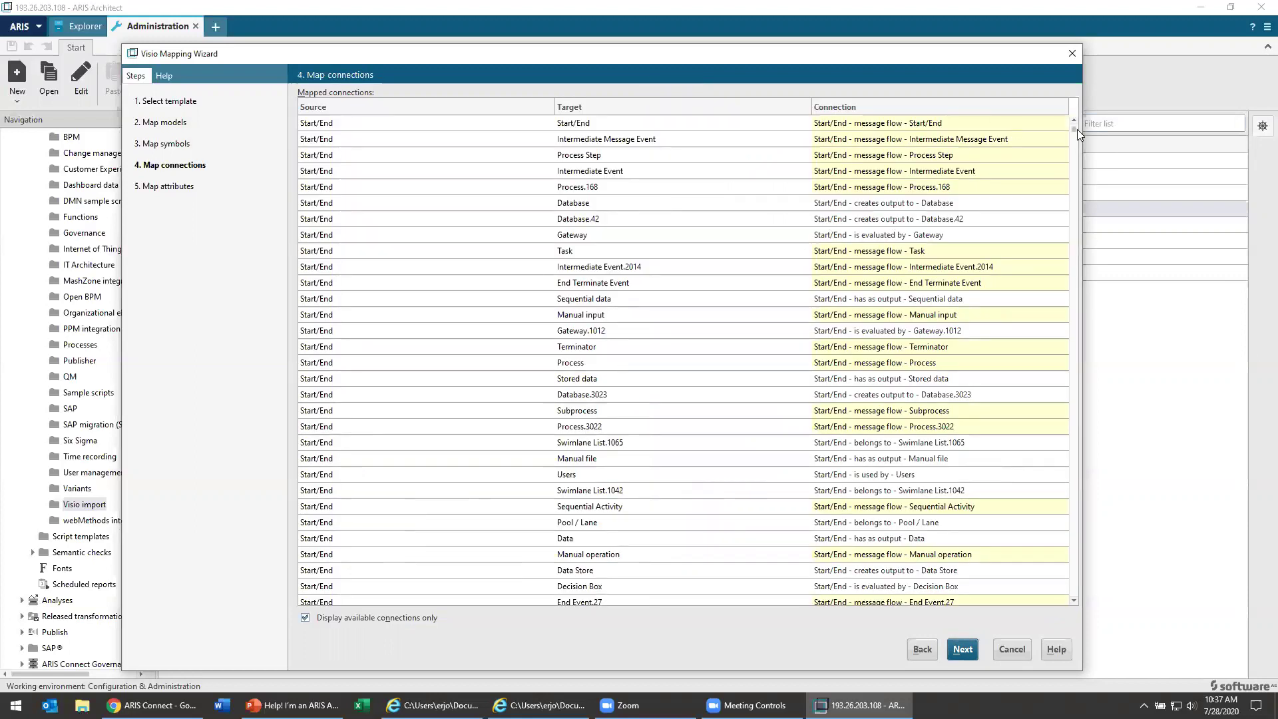
{"action": "left_click_drag", "start_coordinate": [1075, 129], "coordinate": [1075, 497]}
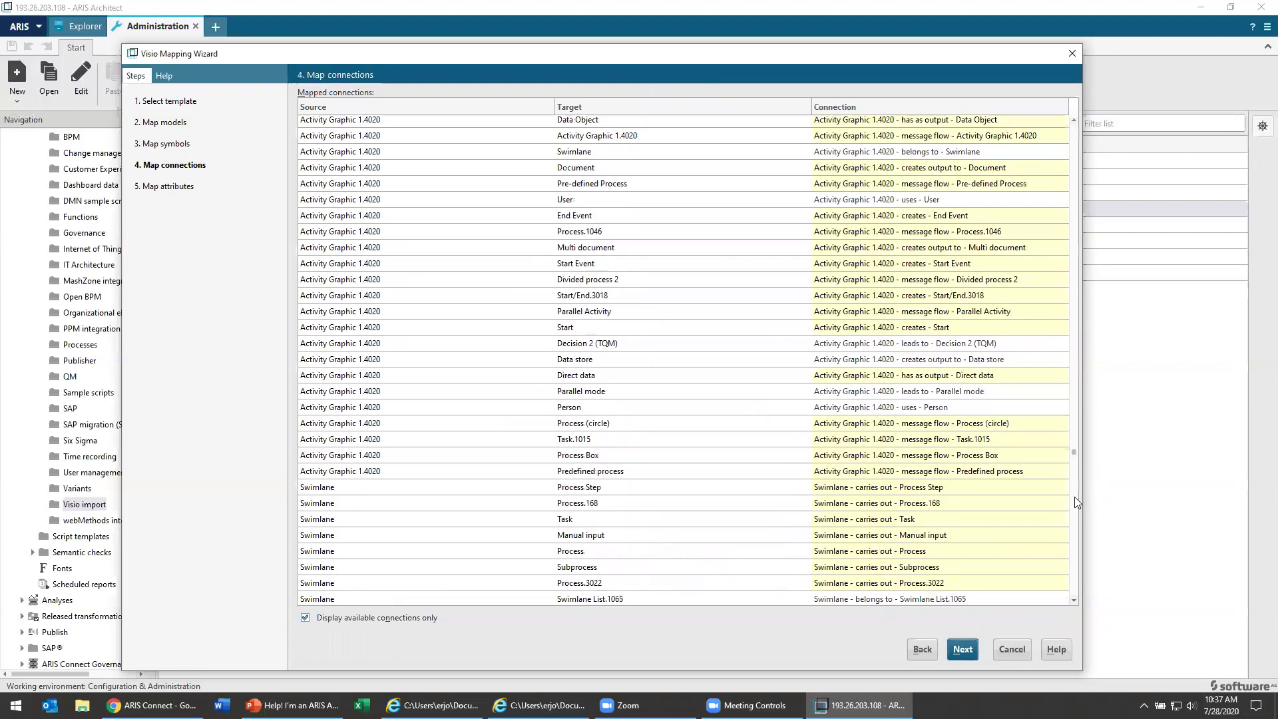
{"action": "left_click_drag", "start_coordinate": [1074, 496], "coordinate": [1056, 614]}
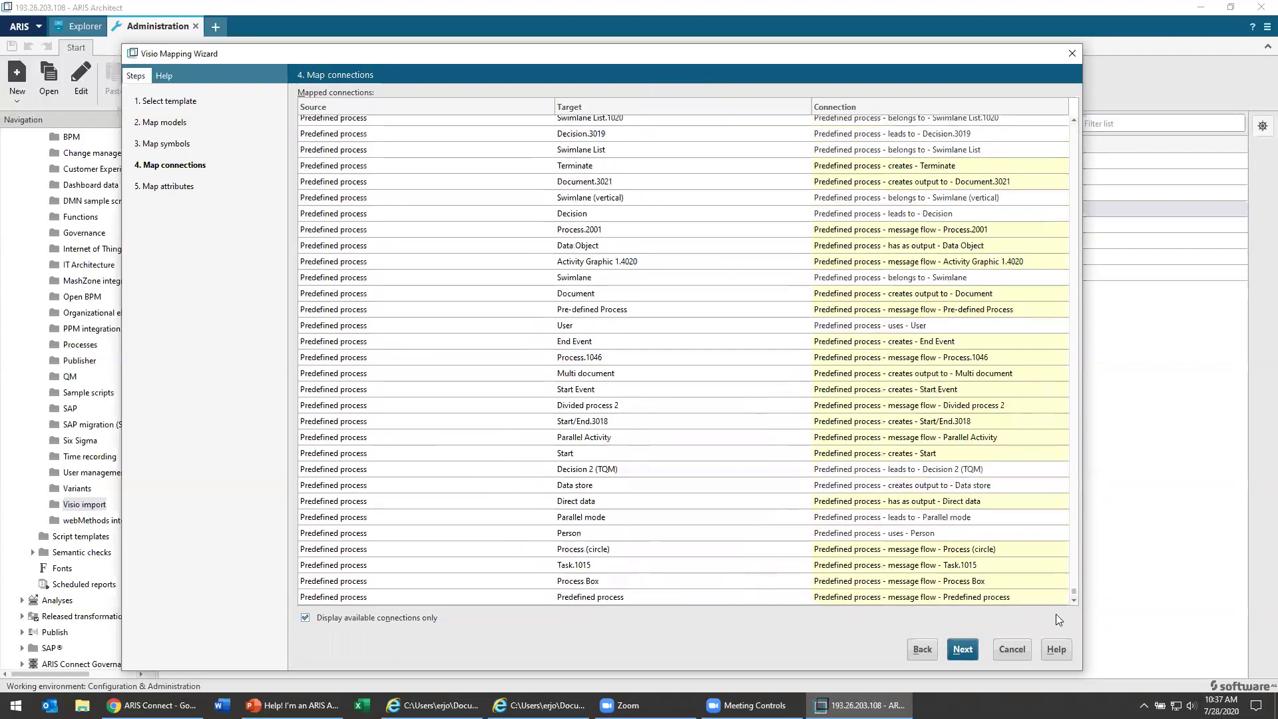
- Leave the End Event connection mapping unchanged, skip past attributes, and finish the custom mapping
{"action": "left_click", "coordinate": [923, 343]}
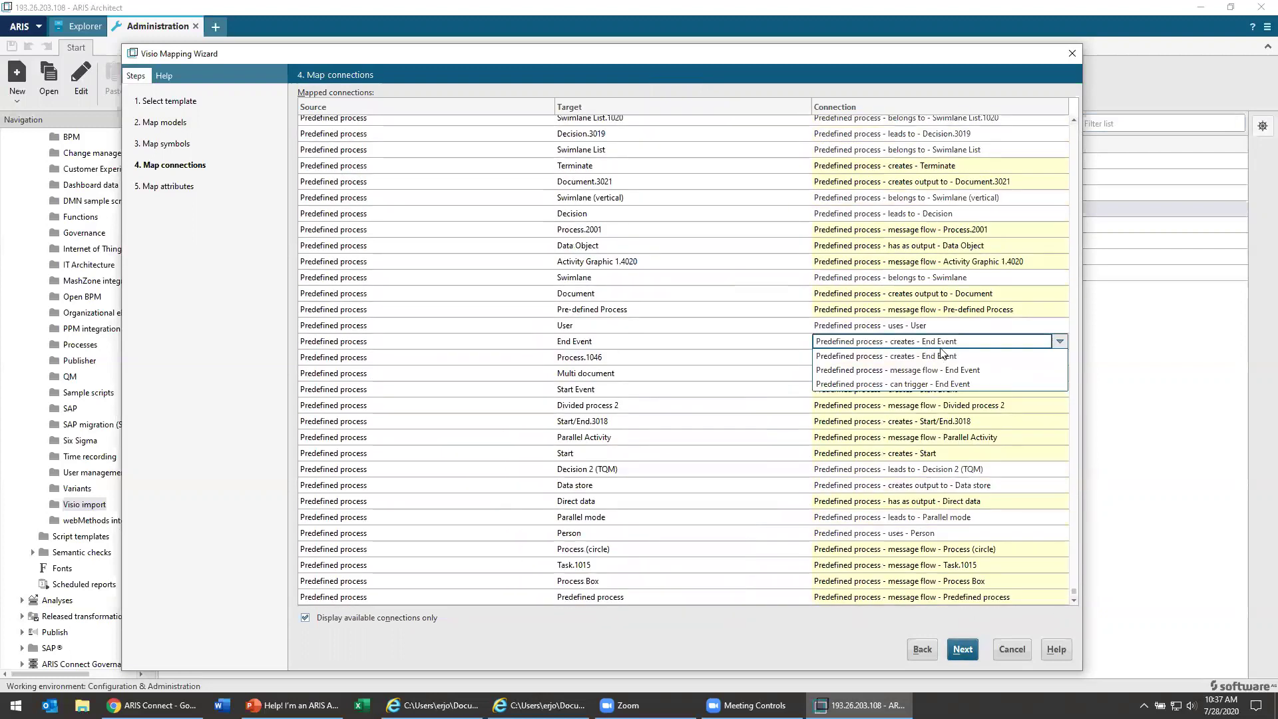
{"action": "left_click", "coordinate": [742, 333]}
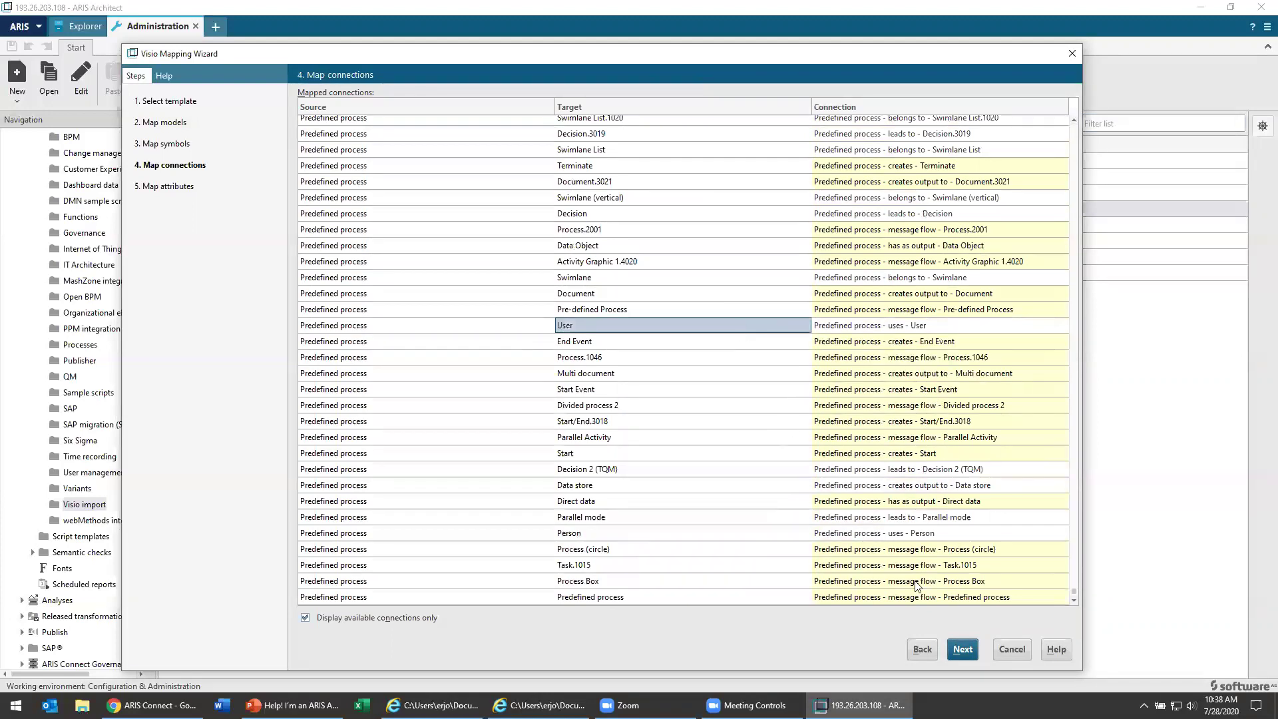
{"action": "left_click", "coordinate": [964, 651]}
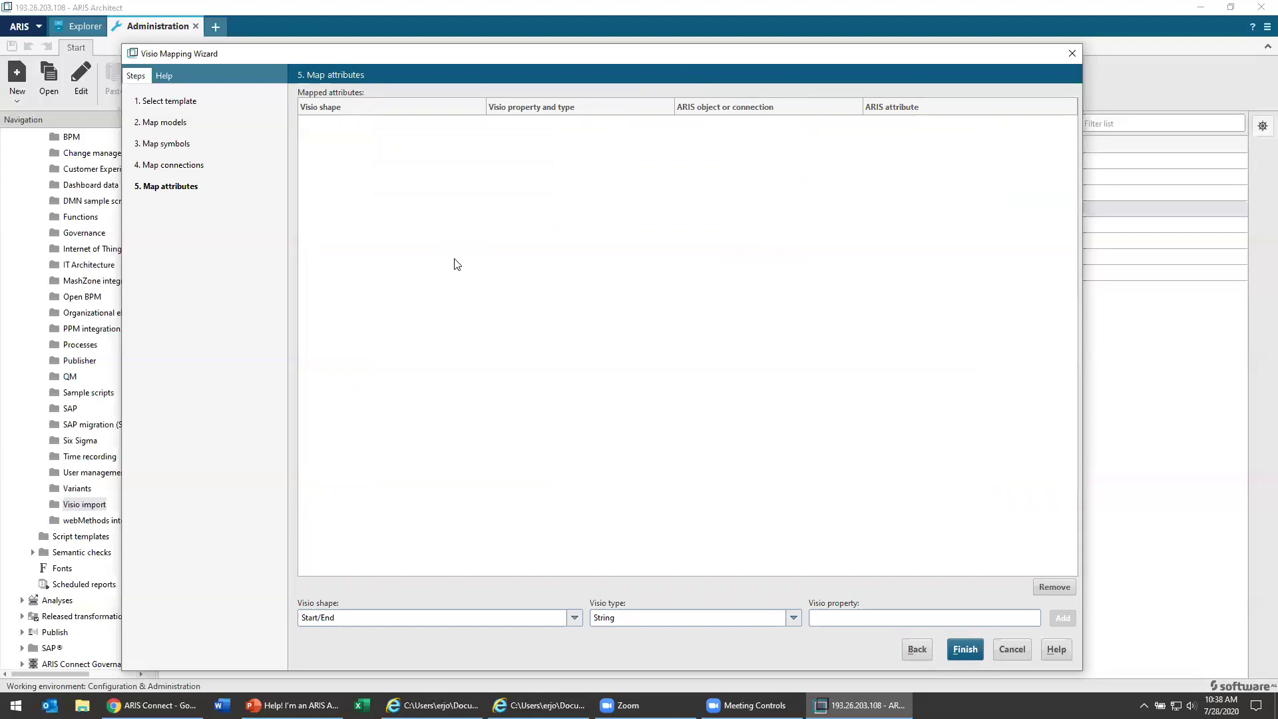
{"action": "left_click", "coordinate": [964, 649]}
- Close Visio mapping and administration, then expand Main group, 2. Processes and 2.2 Business Domain 2
{"action": "left_click", "coordinate": [883, 601]}
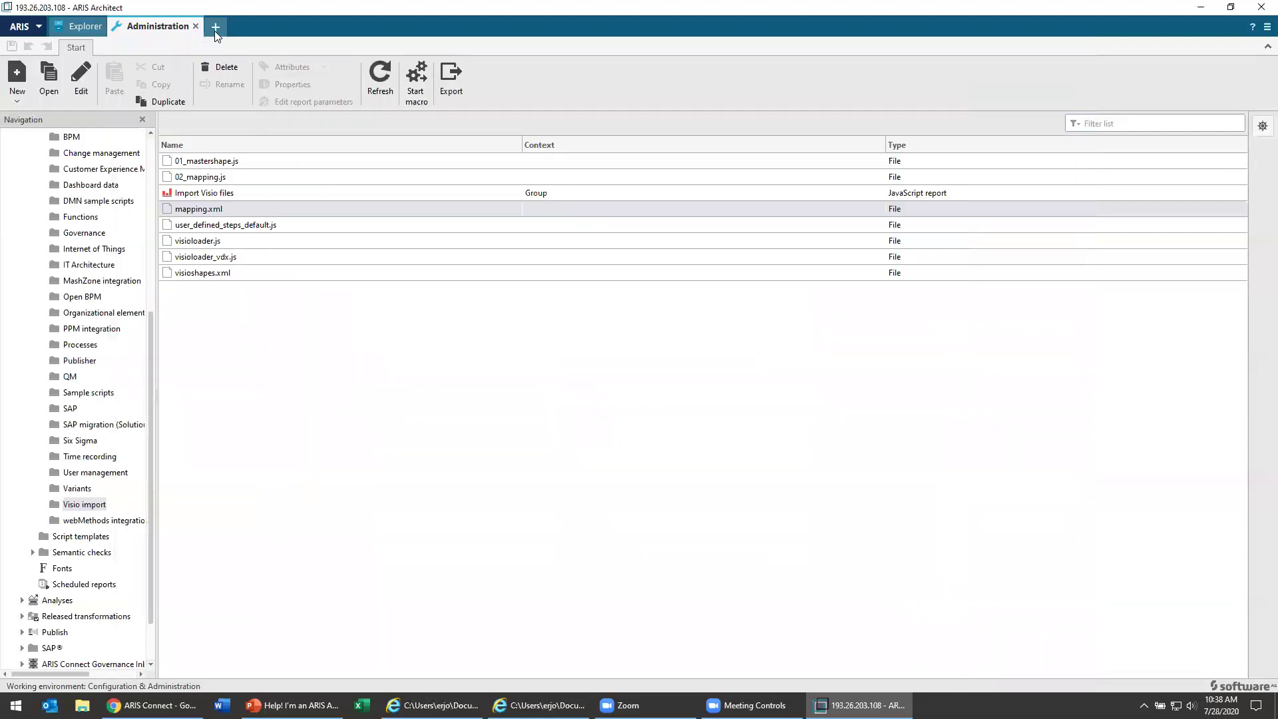
{"action": "left_click", "coordinate": [195, 26]}
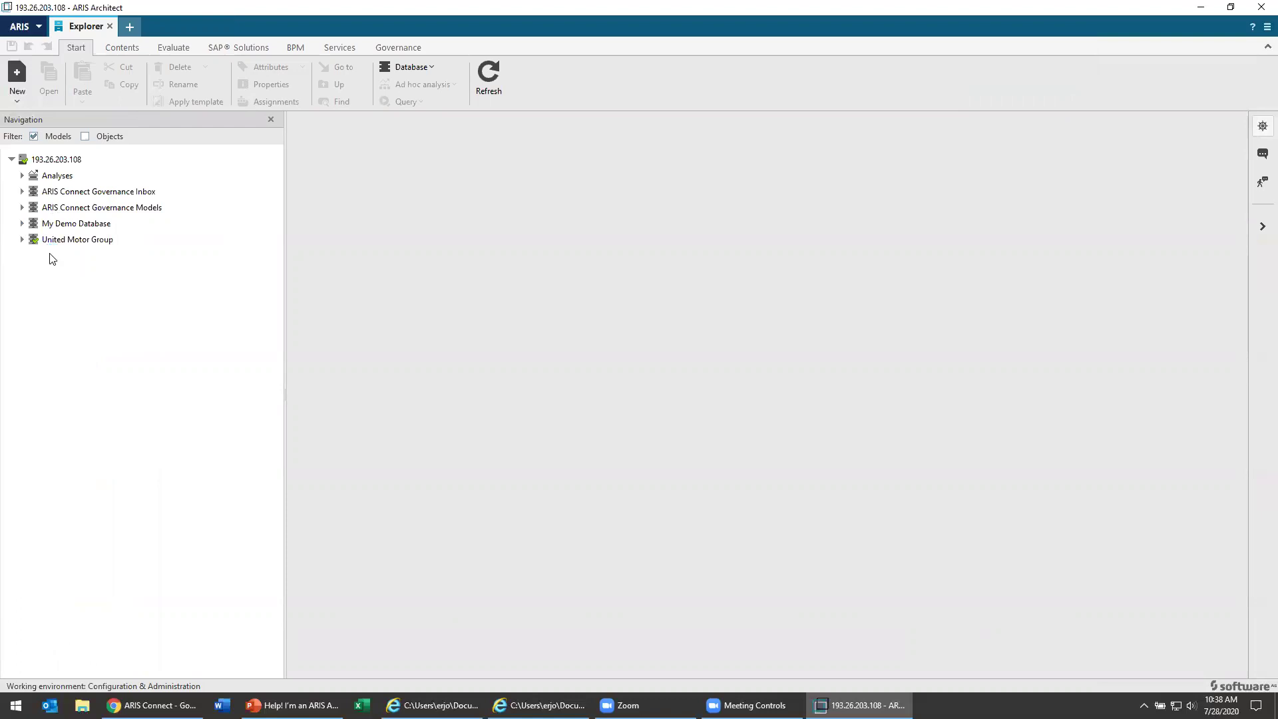
{"action": "left_click", "coordinate": [33, 336]}
{"action": "left_click", "coordinate": [42, 368]}
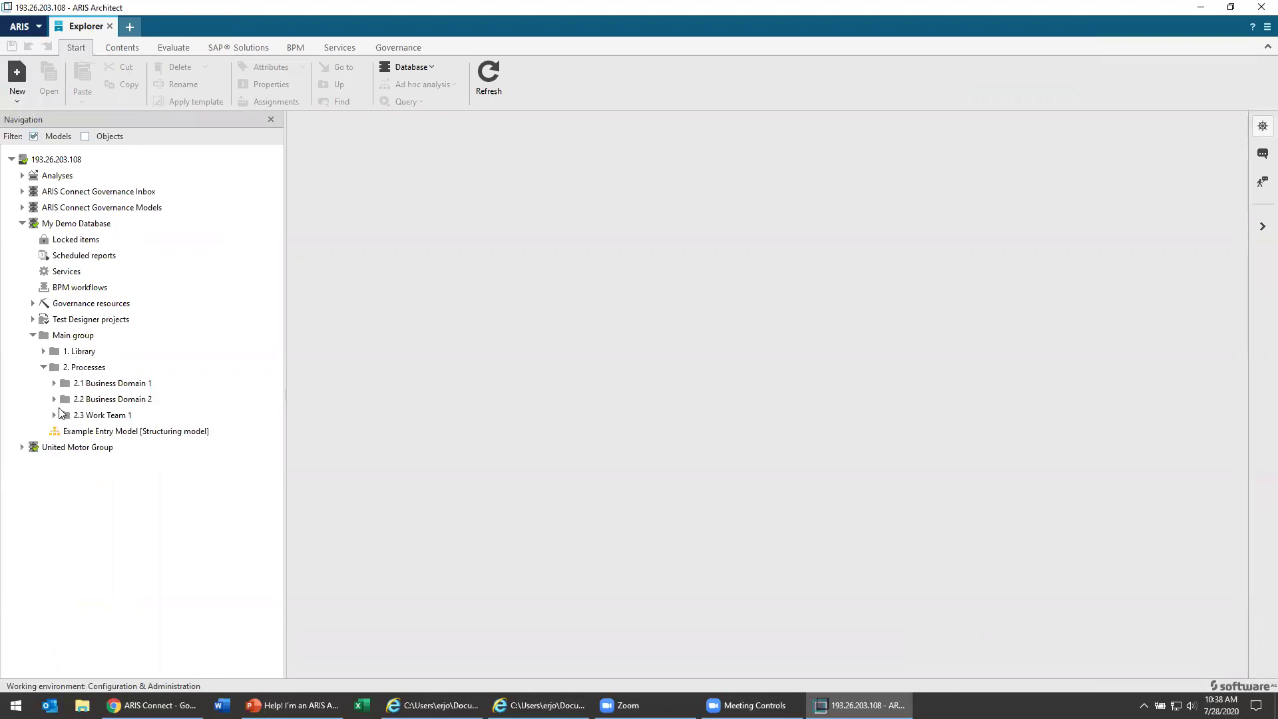
{"action": "left_click", "coordinate": [54, 400]}
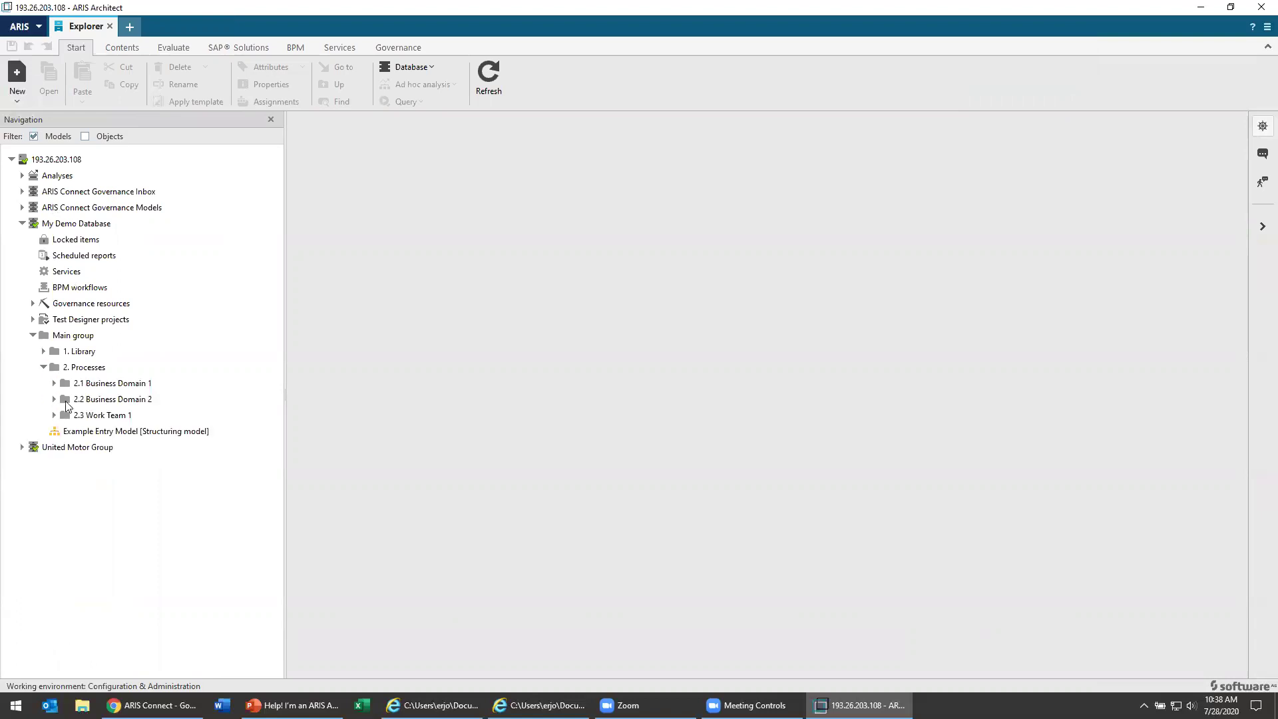
- Import Complicated Process.vdx through the Import > Visio files command on 2.2 Business Domain 2
{"action": "right_click", "coordinate": [123, 404]}
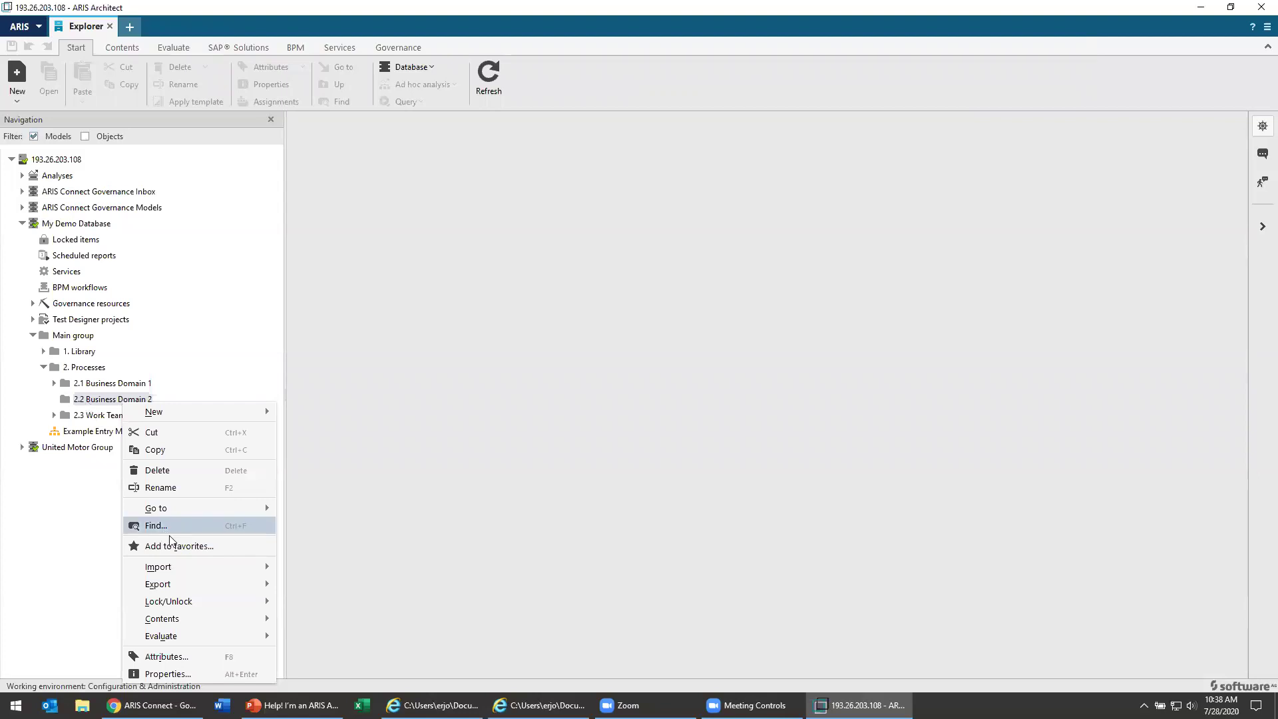
{"action": "mouse_move", "coordinate": [159, 567]}
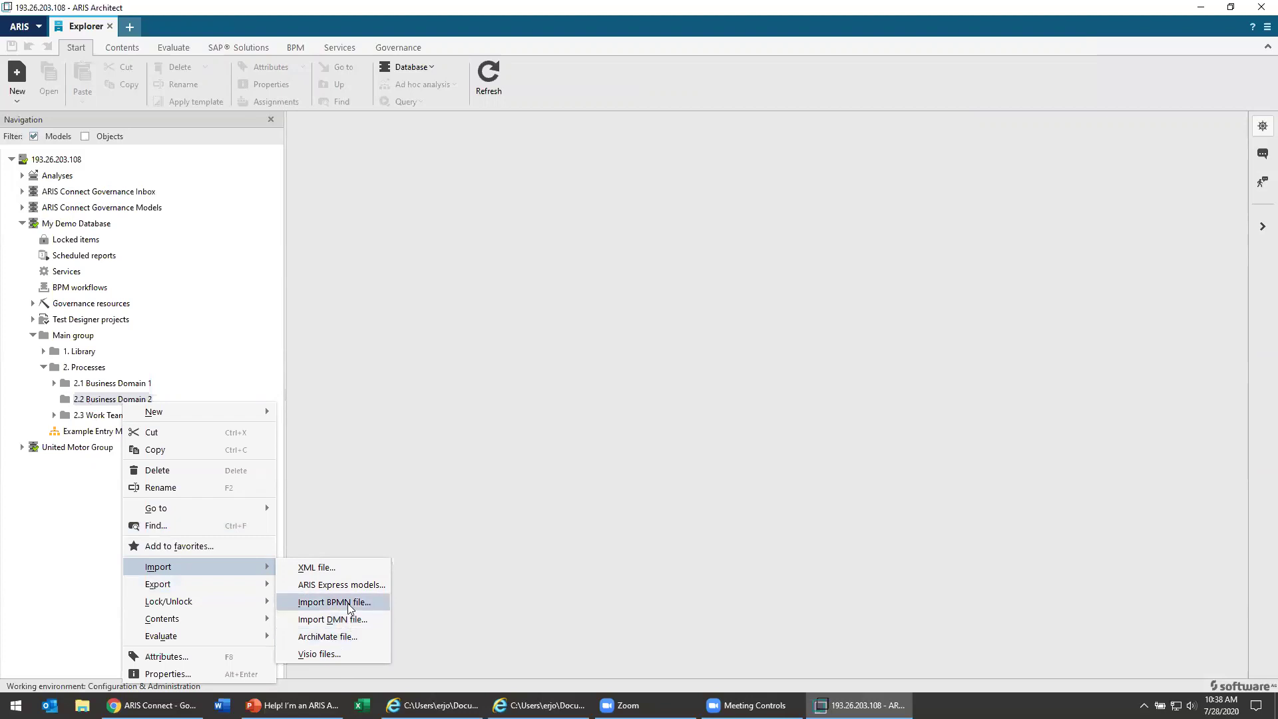
{"action": "left_click", "coordinate": [352, 656]}
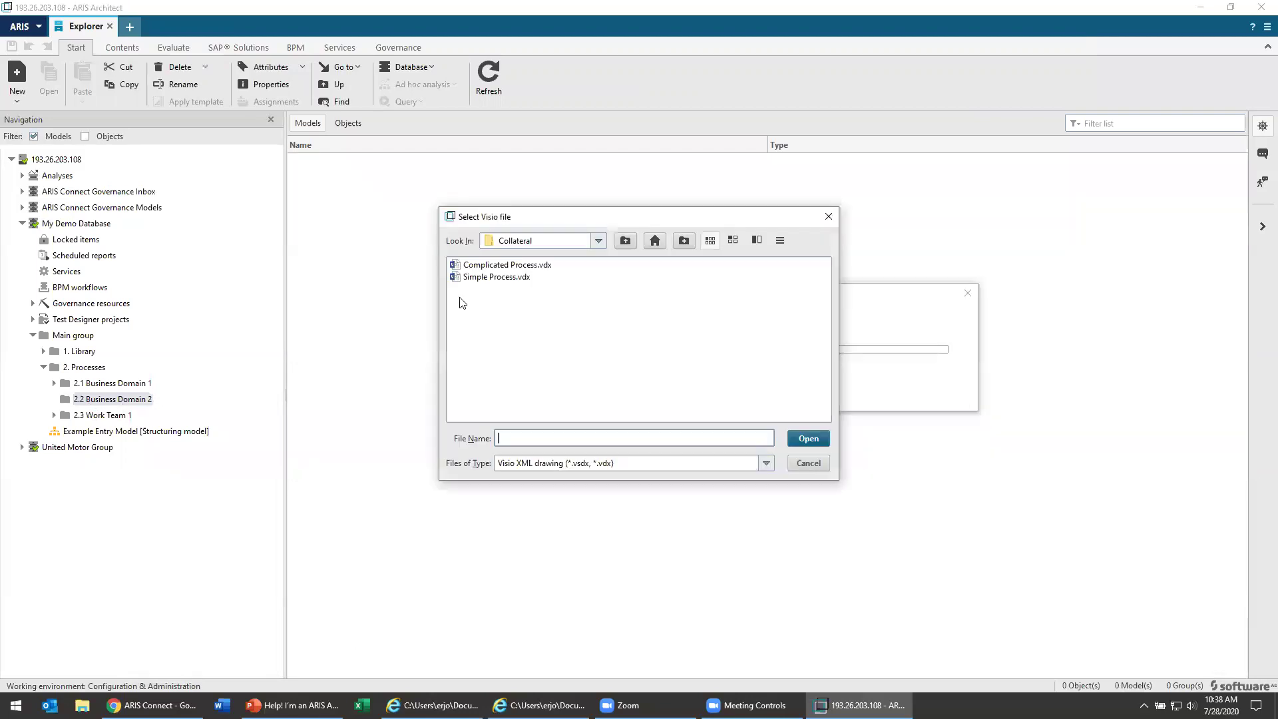
{"action": "left_click", "coordinate": [505, 266]}
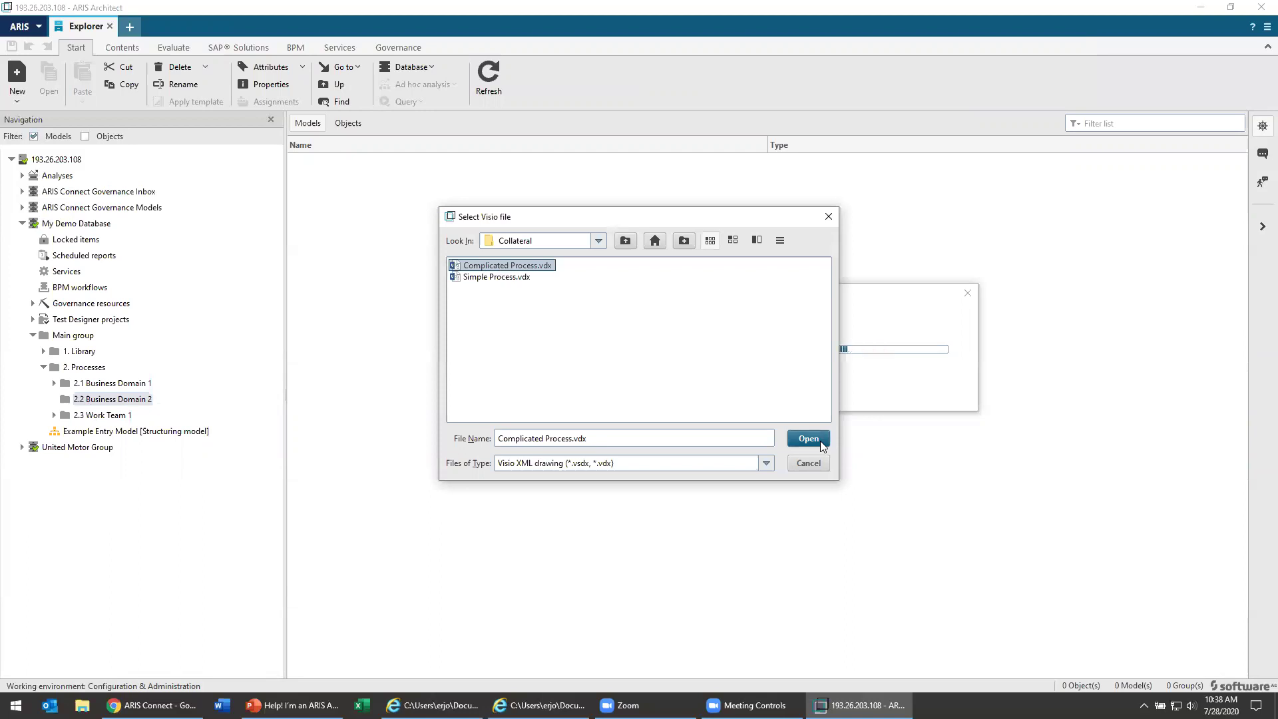
{"action": "left_click", "coordinate": [817, 440]}
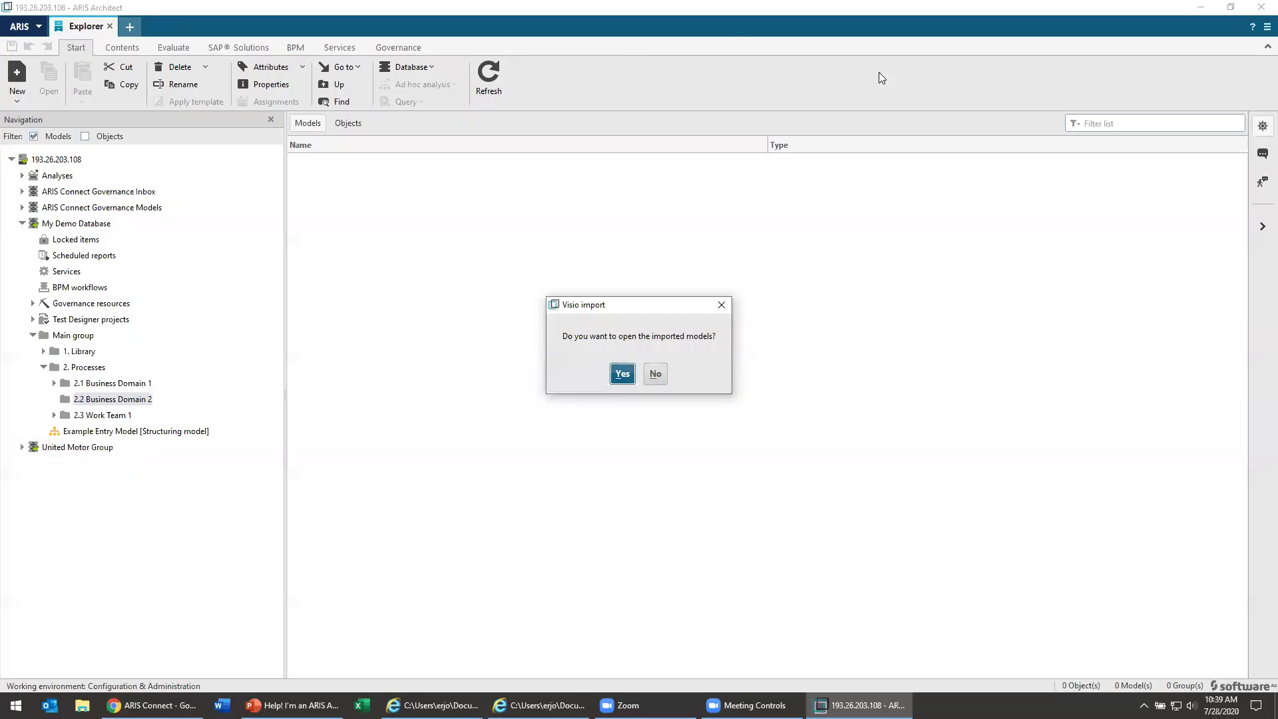
- Open the imported models, compare with the Visio drawing in Internet Explorer, and return to ARIS
{"action": "left_click", "coordinate": [623, 374]}
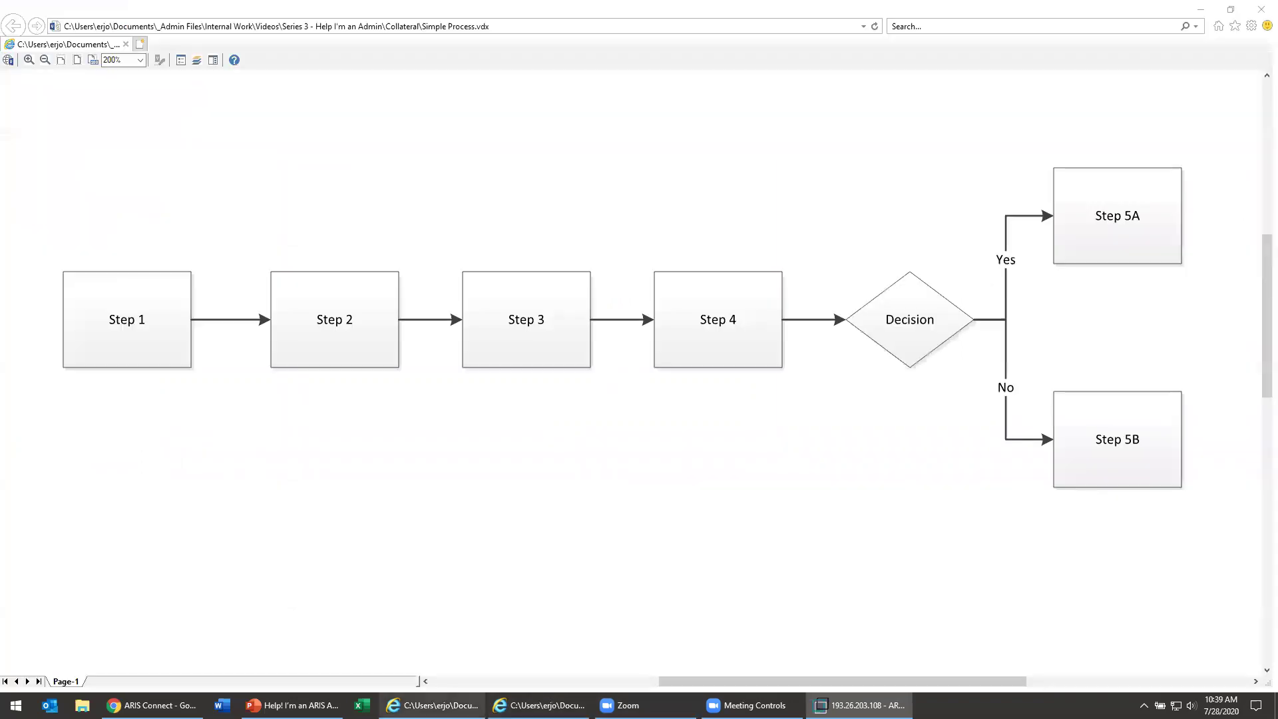
{"action": "left_click", "coordinate": [539, 705]}
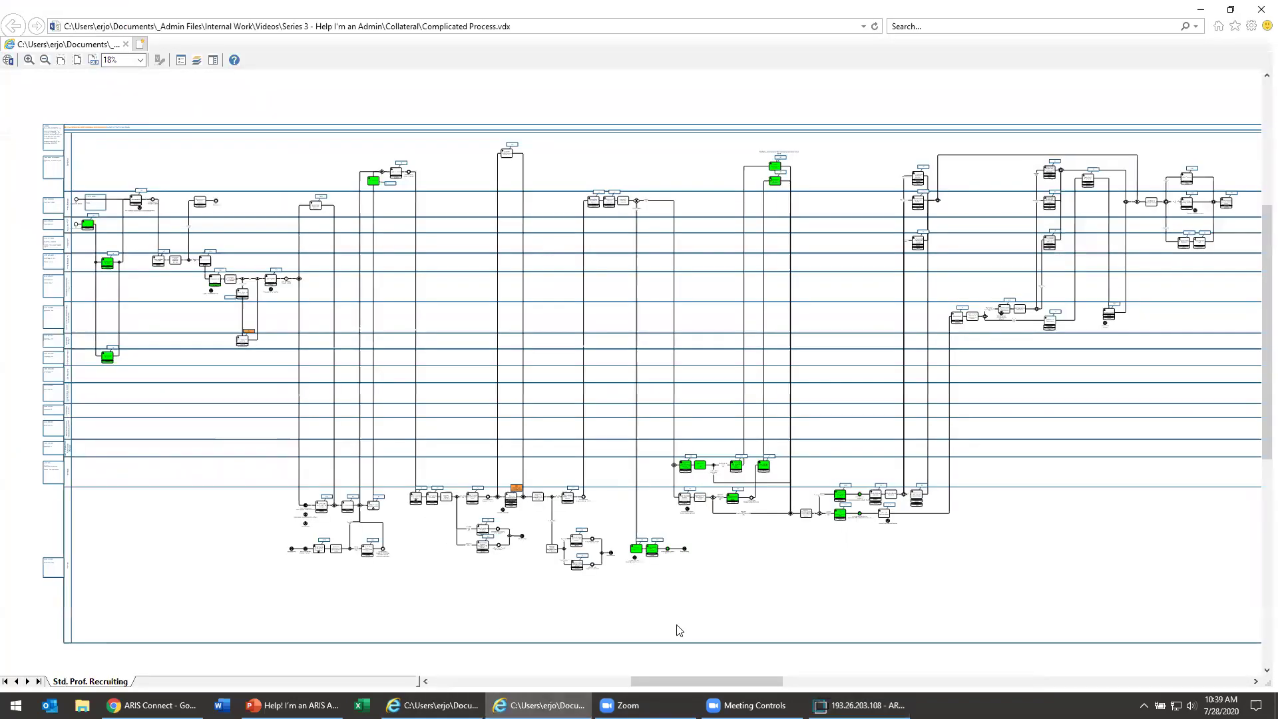
{"action": "mouse_move", "coordinate": [860, 705]}
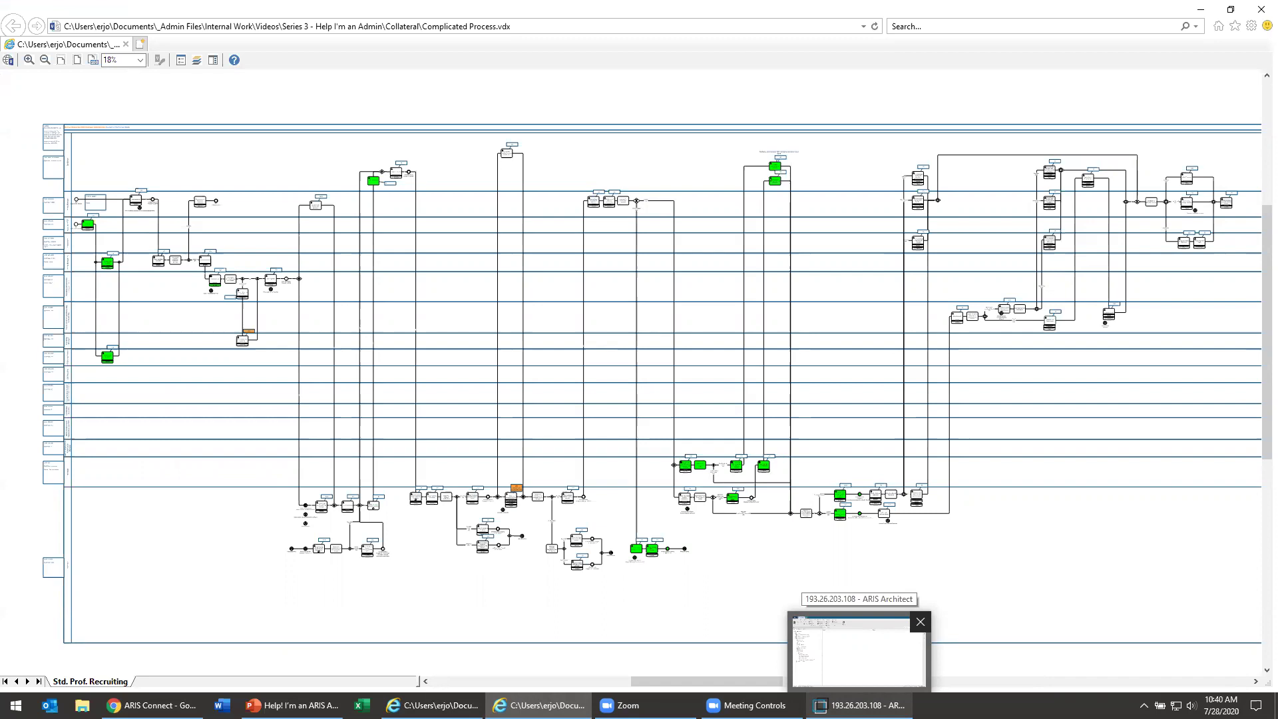
{"action": "left_click", "coordinate": [856, 651]}
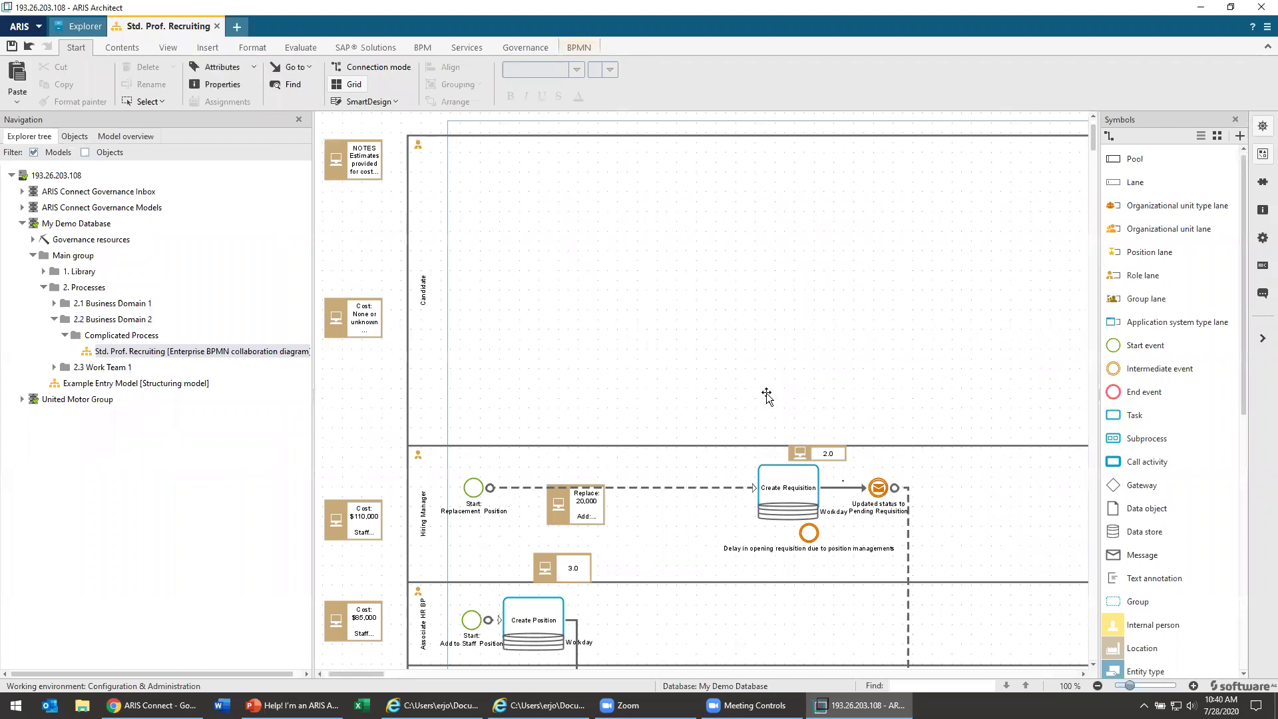
{"action": "scroll", "coordinate": [766, 397], "scroll_direction": "down", "scroll_amount": 2}
{"action": "scroll", "coordinate": [766, 396], "scroll_direction": "down", "scroll_amount": 2}
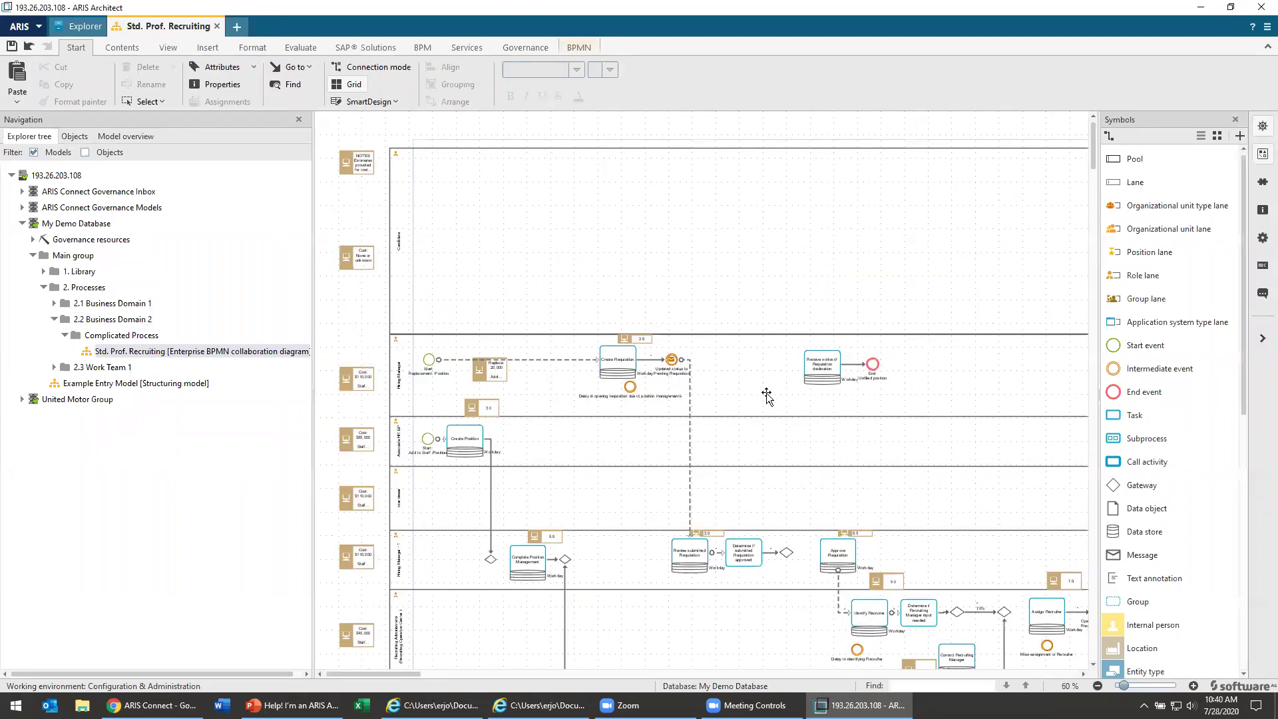
{"action": "scroll", "coordinate": [764, 397], "scroll_direction": "down", "scroll_amount": 3}
{"action": "scroll", "coordinate": [722, 310], "scroll_direction": "down", "scroll_amount": 3}
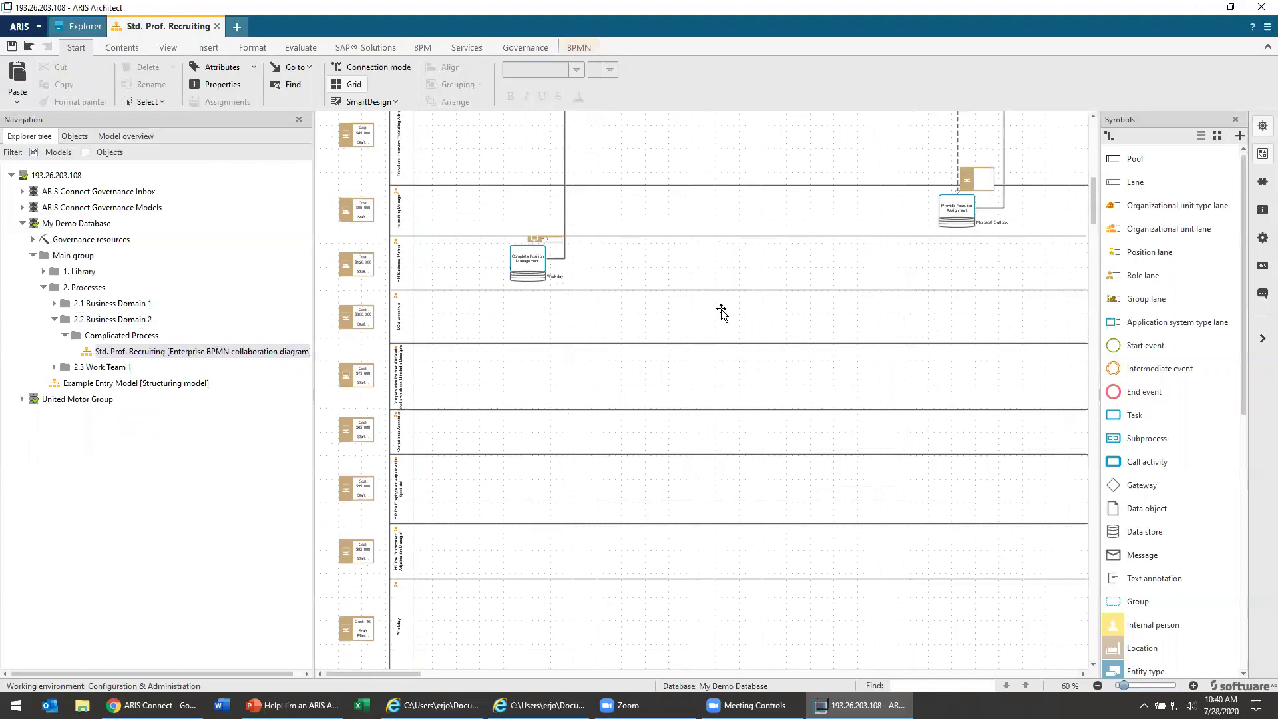
{"action": "scroll", "coordinate": [722, 311], "scroll_direction": "down", "scroll_amount": 1}
{"action": "scroll", "coordinate": [722, 310], "scroll_direction": "down", "scroll_amount": 1}
{"action": "scroll", "coordinate": [722, 310], "scroll_direction": "down", "scroll_amount": 1}
{"action": "scroll", "coordinate": [722, 311], "scroll_direction": "down", "scroll_amount": 1}
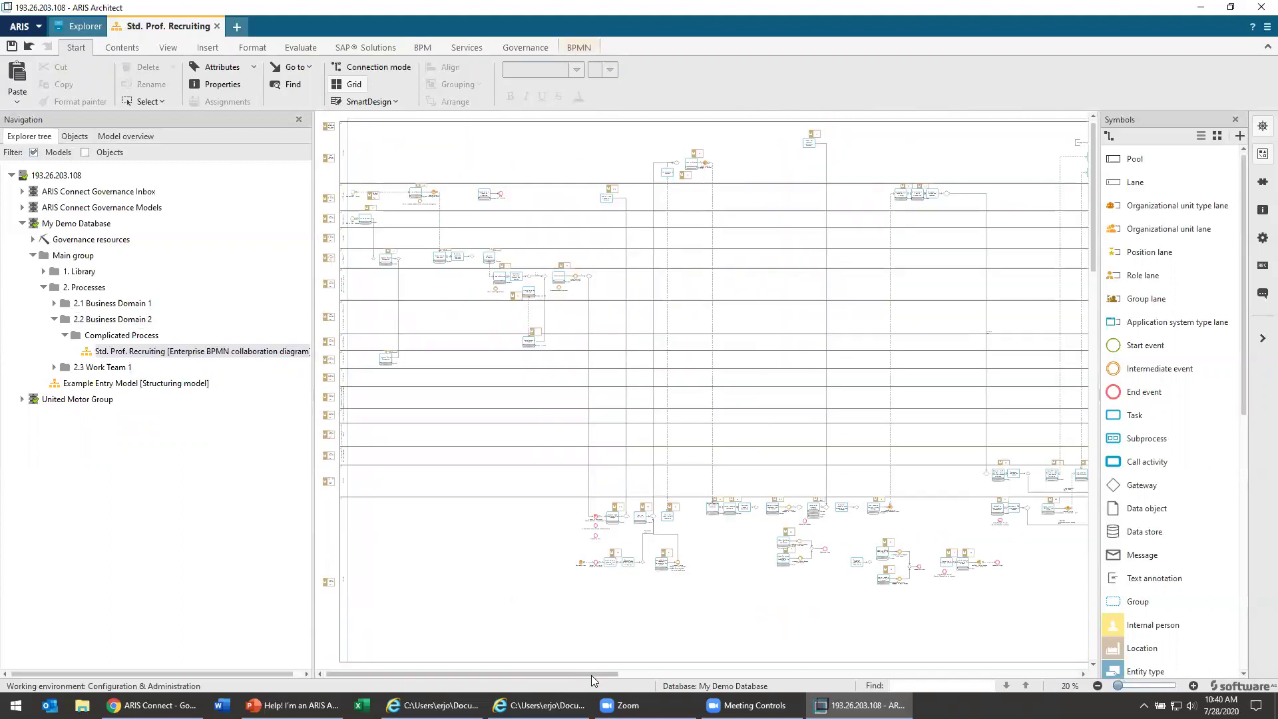
{"action": "mouse_move", "coordinate": [593, 675]}
{"action": "left_mouse_down"}
{"action": "mouse_move", "coordinate": [623, 674]}
{"action": "mouse_move", "coordinate": [593, 675]}
{"action": "left_mouse_up"}
- Hide the Symbols panel, collapse Complicated Process, and close Std. Prof. Recruiting, saving its changes
{"action": "left_click", "coordinate": [1237, 119]}
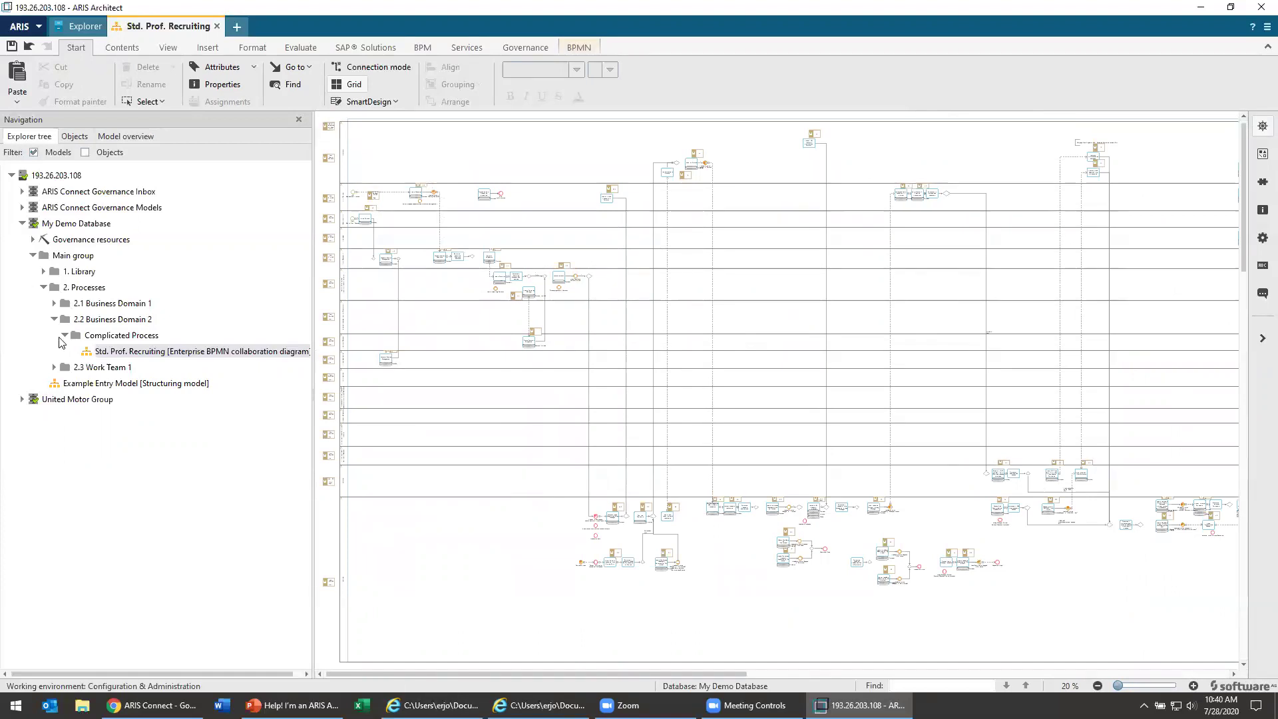
{"action": "left_click", "coordinate": [64, 335]}
{"action": "left_click", "coordinate": [215, 26]}
{"action": "left_click", "coordinate": [602, 375]}
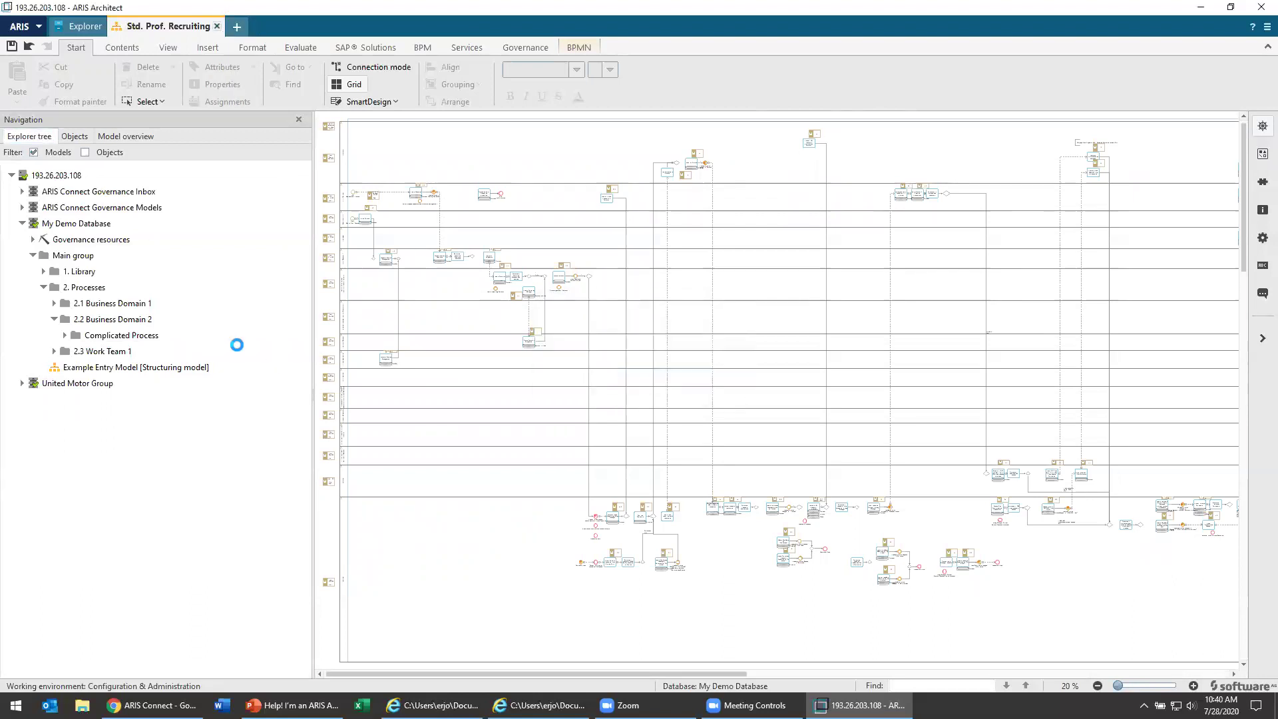